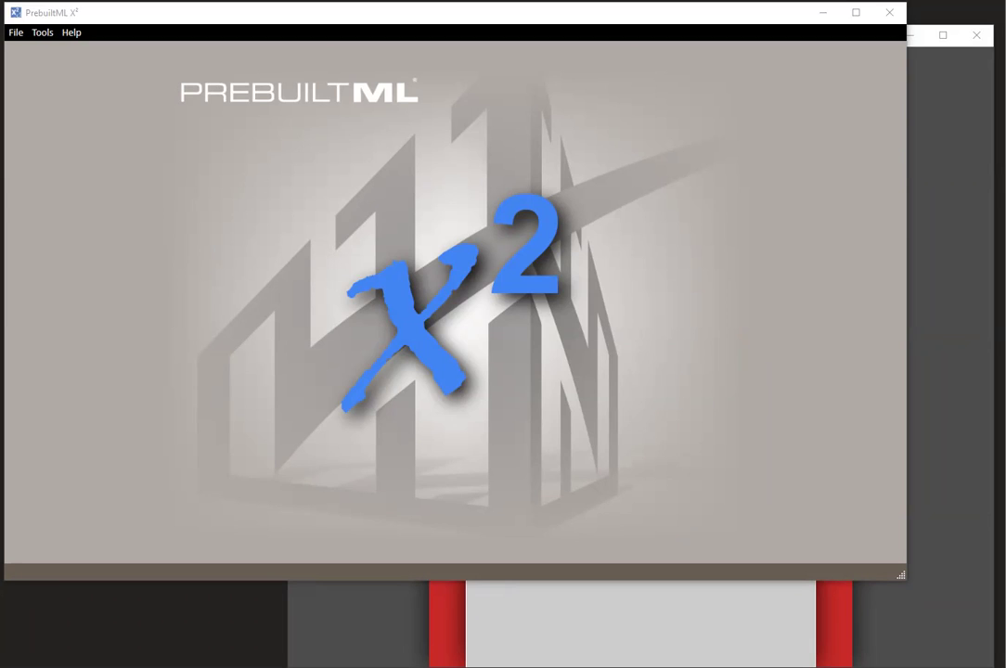
- Check the program and file version information of PrebuiltML X²
click(68, 30)
click(113, 115)
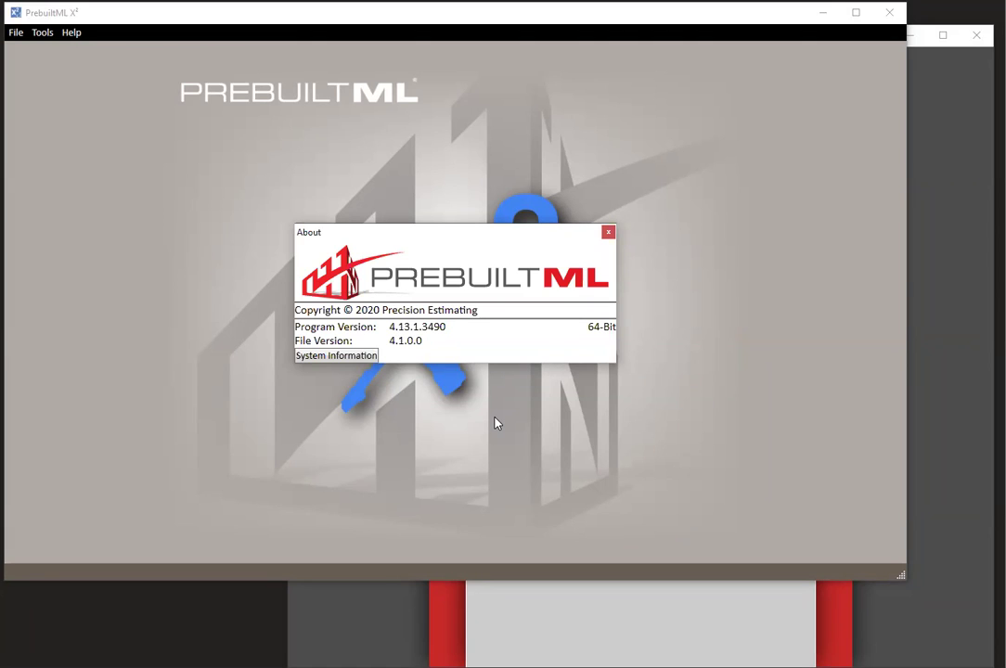
click(609, 233)
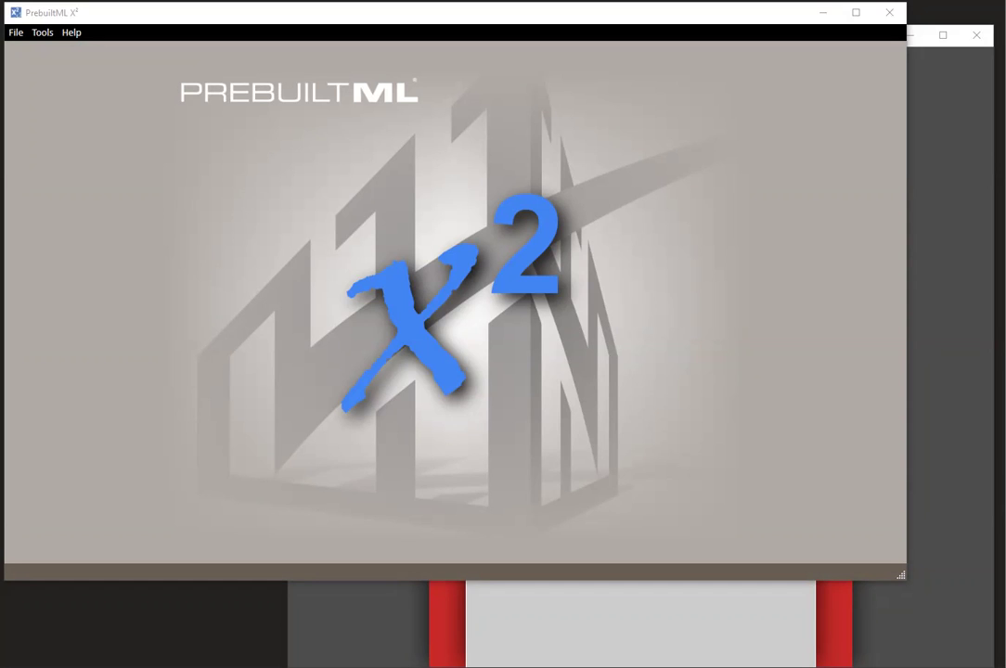
- Switch to PrebuiltML Hub and log in to the existing account with the account password
click(958, 85)
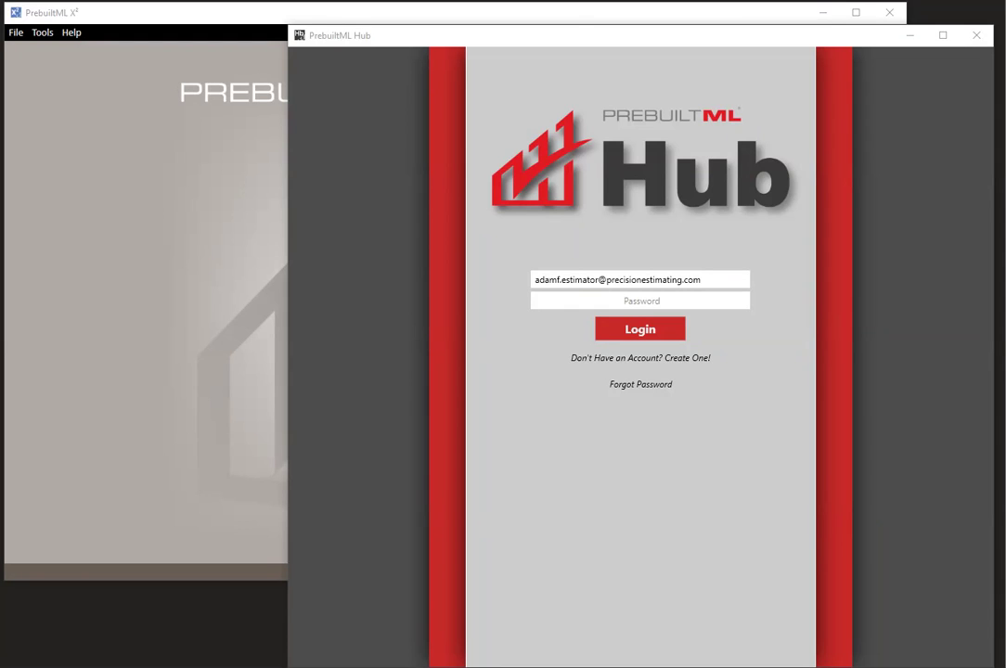
click(631, 365)
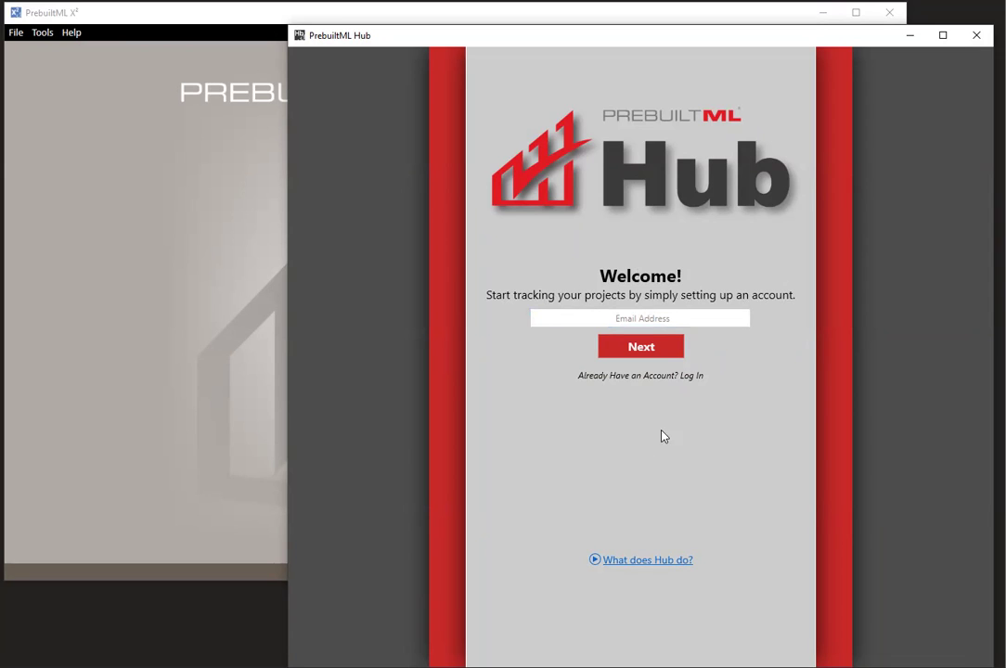
click(649, 377)
click(583, 301)
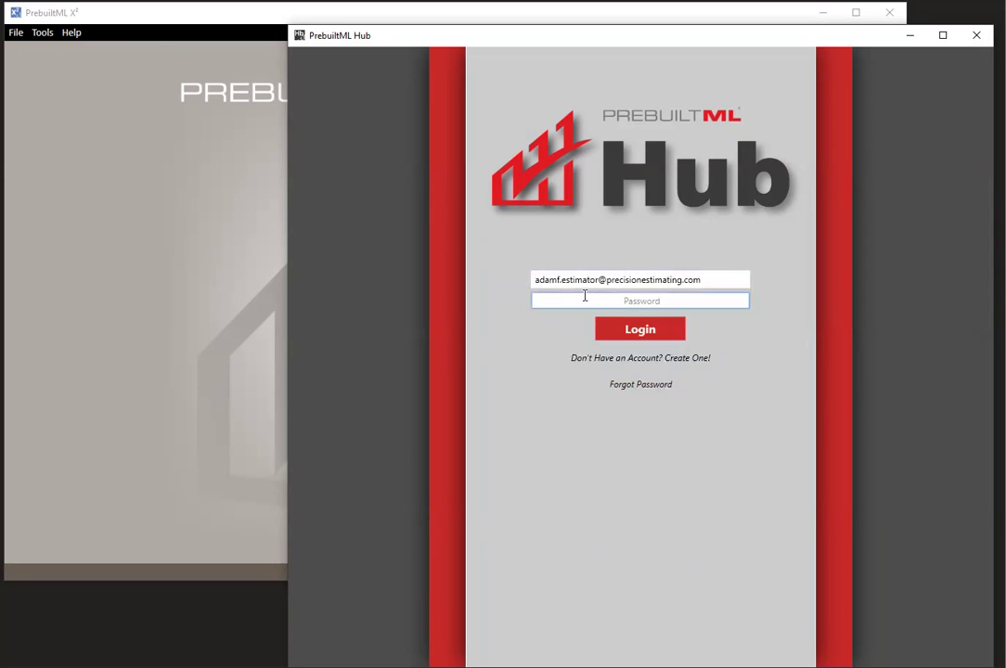
text(••••)
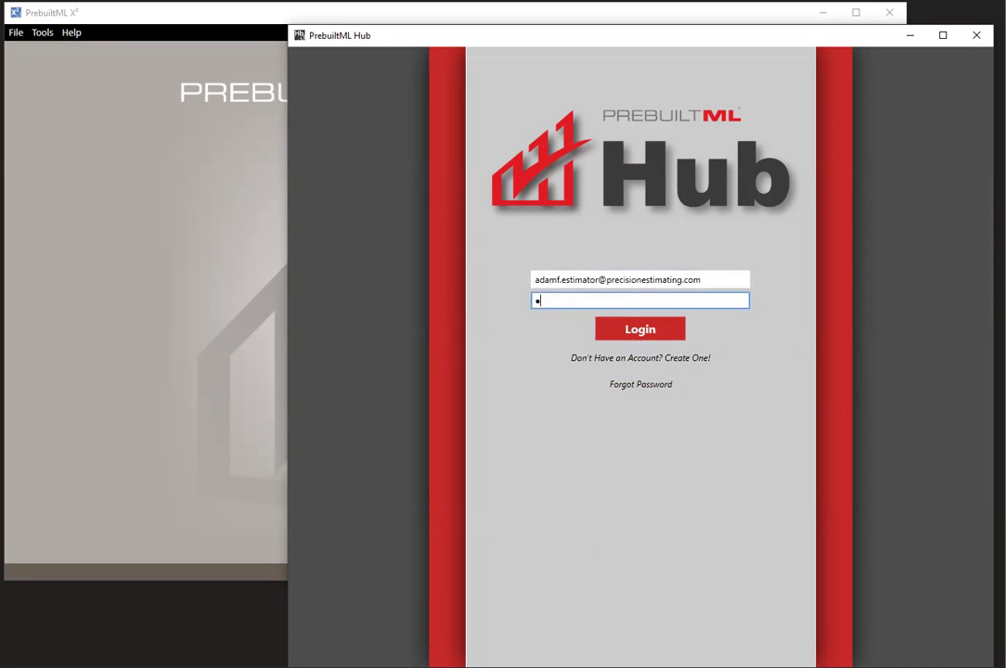
text(•••••••)
key(Return)
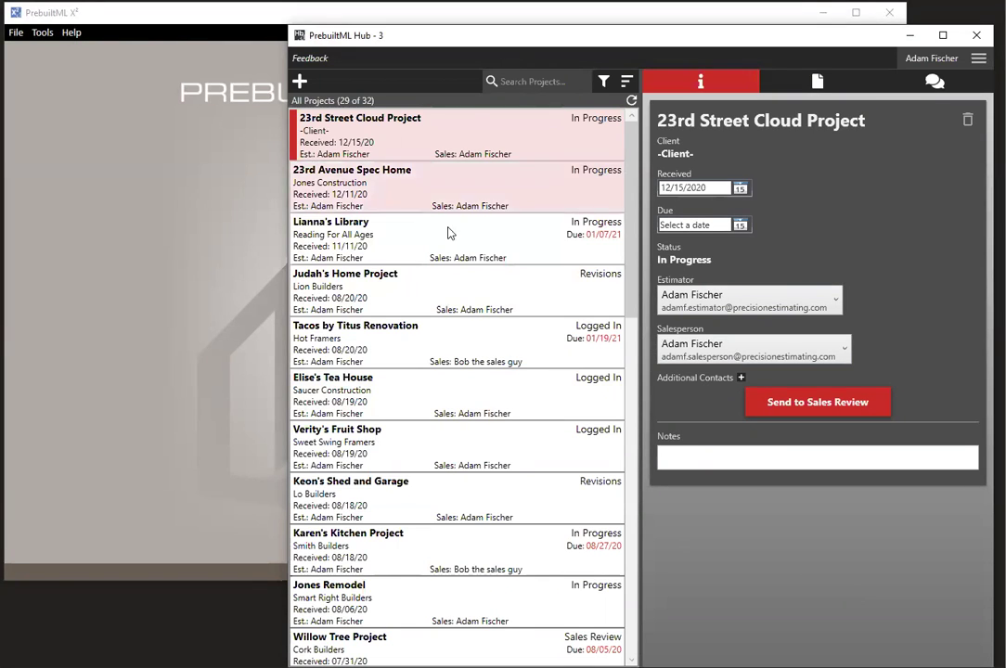
- Look through the project list and review the details, output files and conversation of the library project for Reading For All Ages
scroll(492, 279, down, 8)
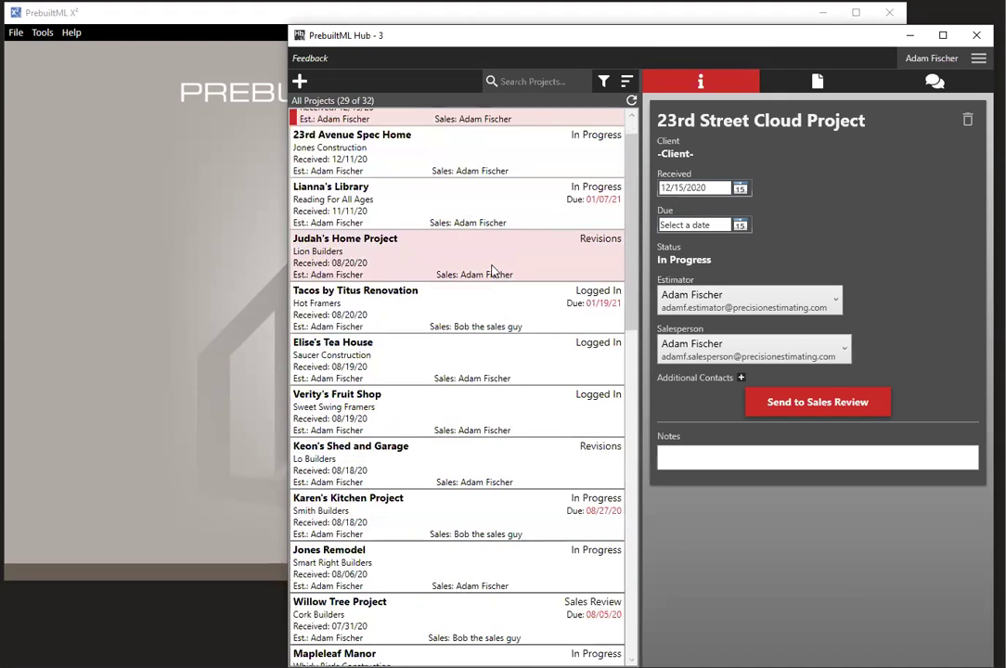
scroll(520, 250, up, 6)
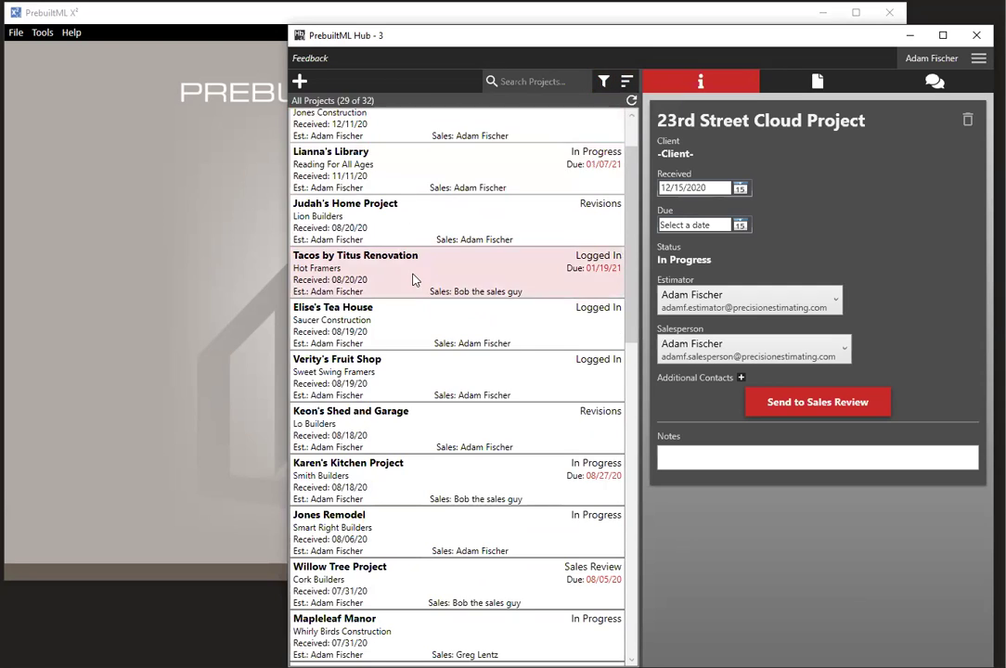
scroll(415, 281, up, 2)
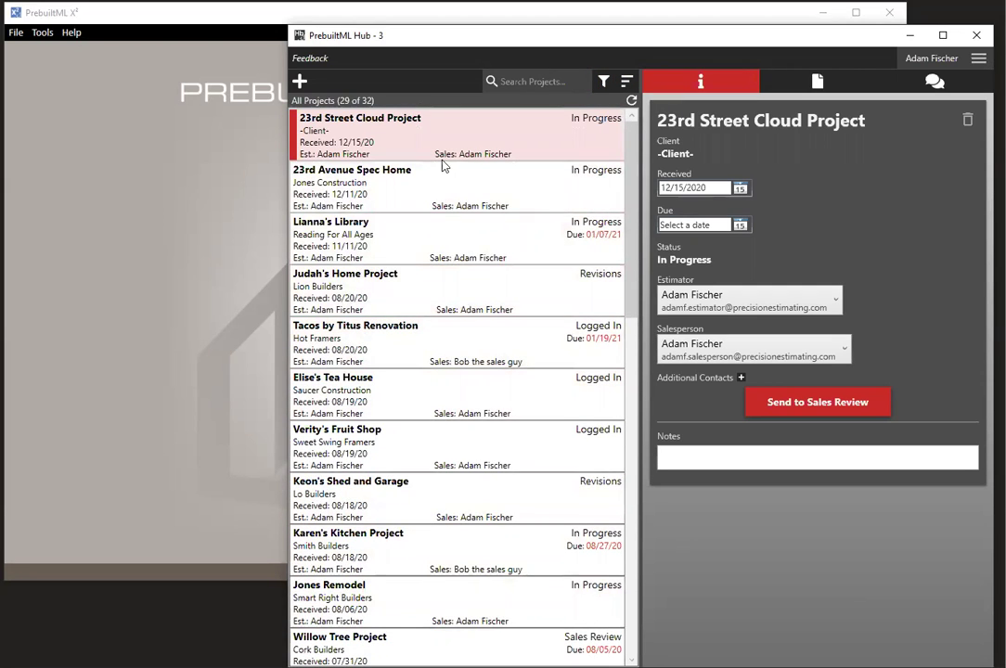
click(457, 248)
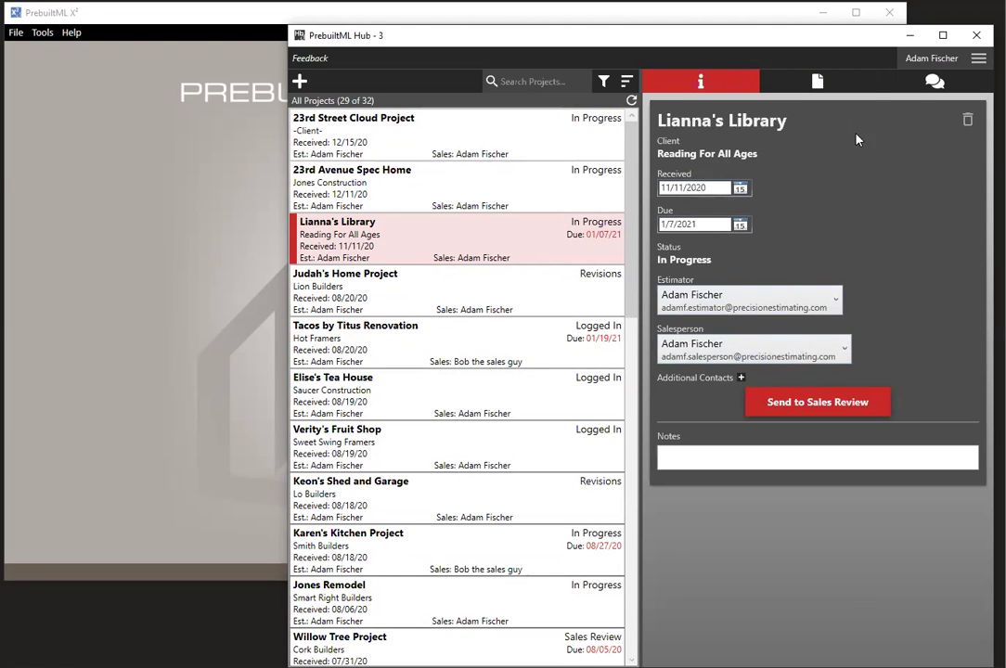
click(820, 84)
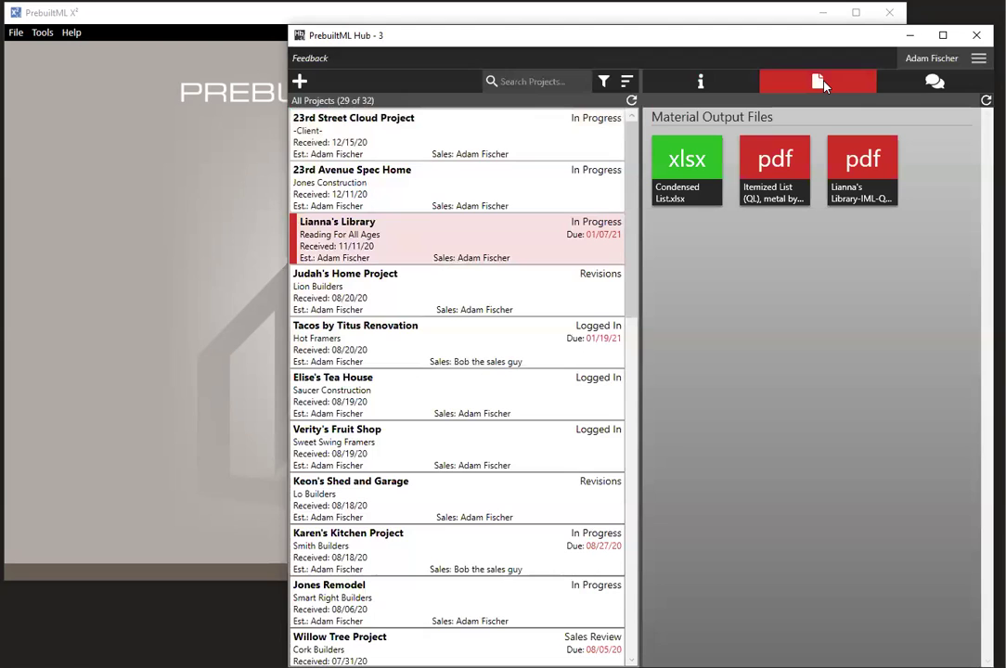
click(934, 82)
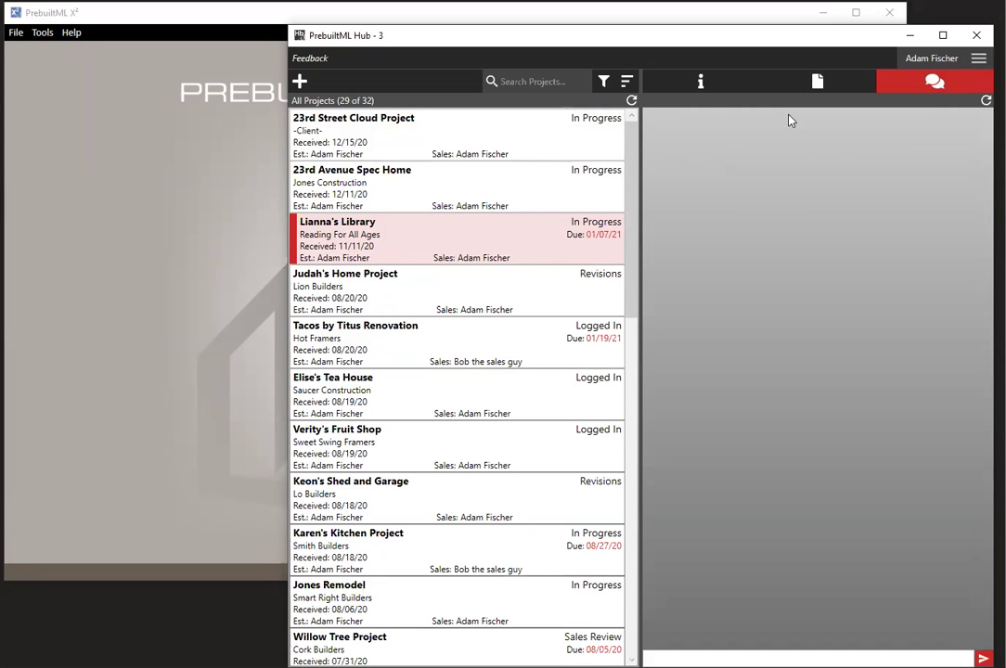
click(703, 83)
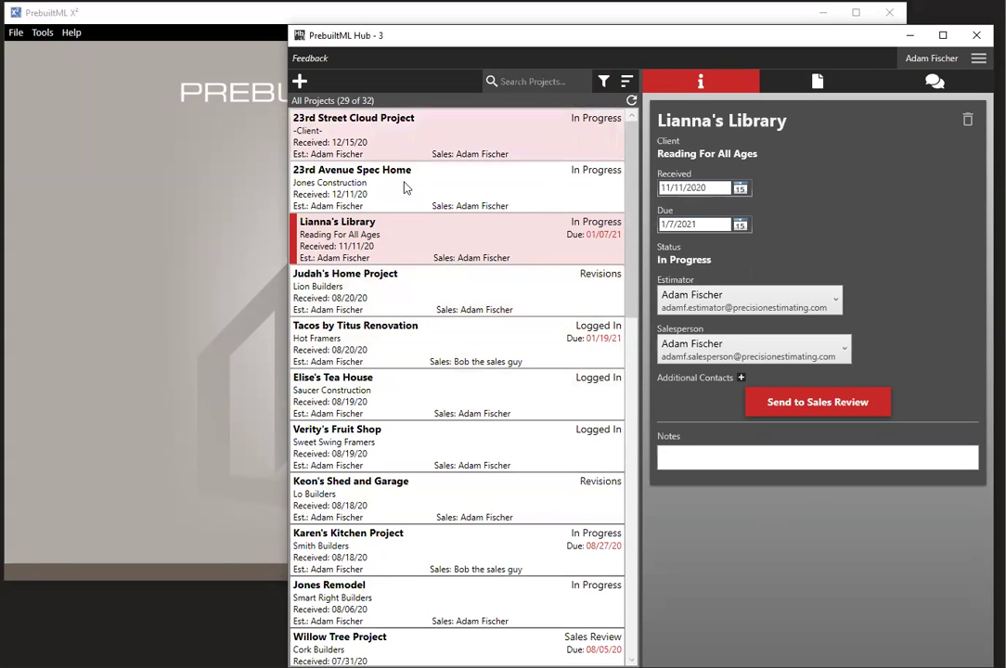
- Create a project named Cloud Storage 101 and assign it a salesperson with a salesperson e-mail account
click(300, 84)
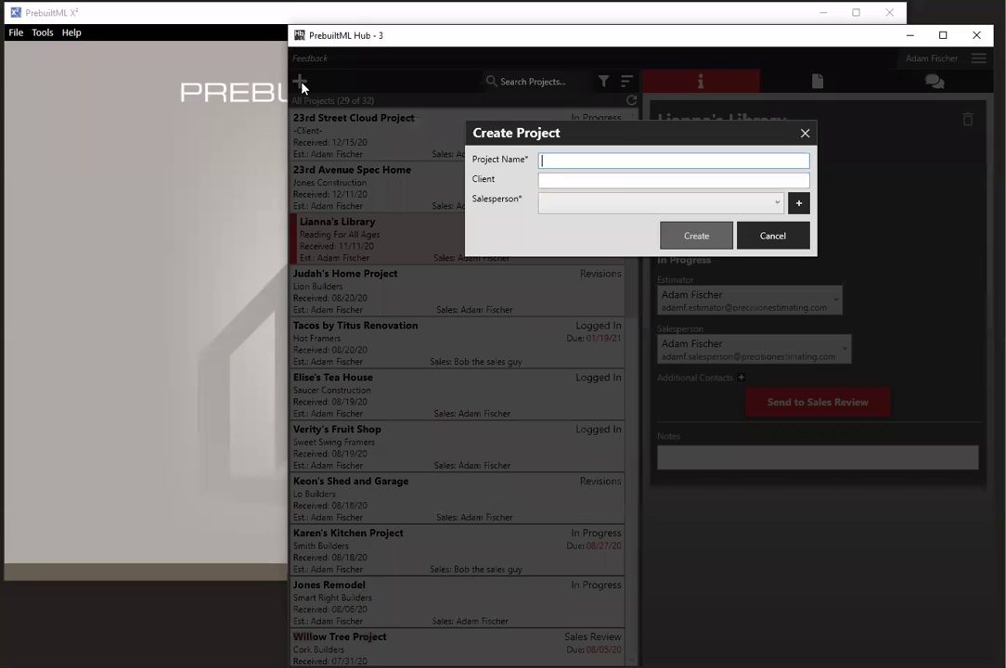
text(Cloud Storage 101)
click(612, 211)
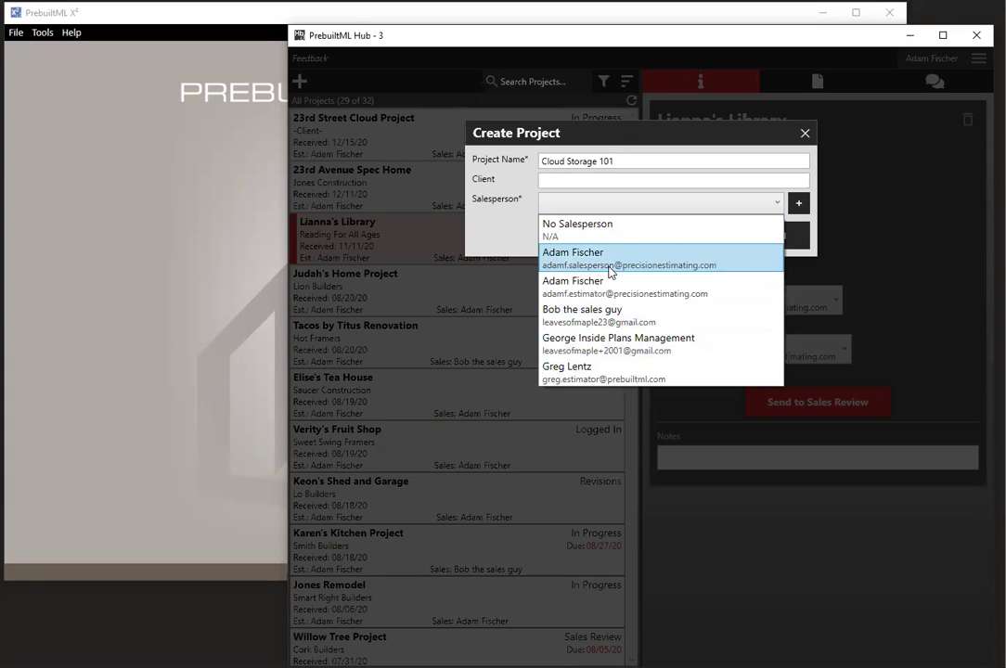
click(573, 260)
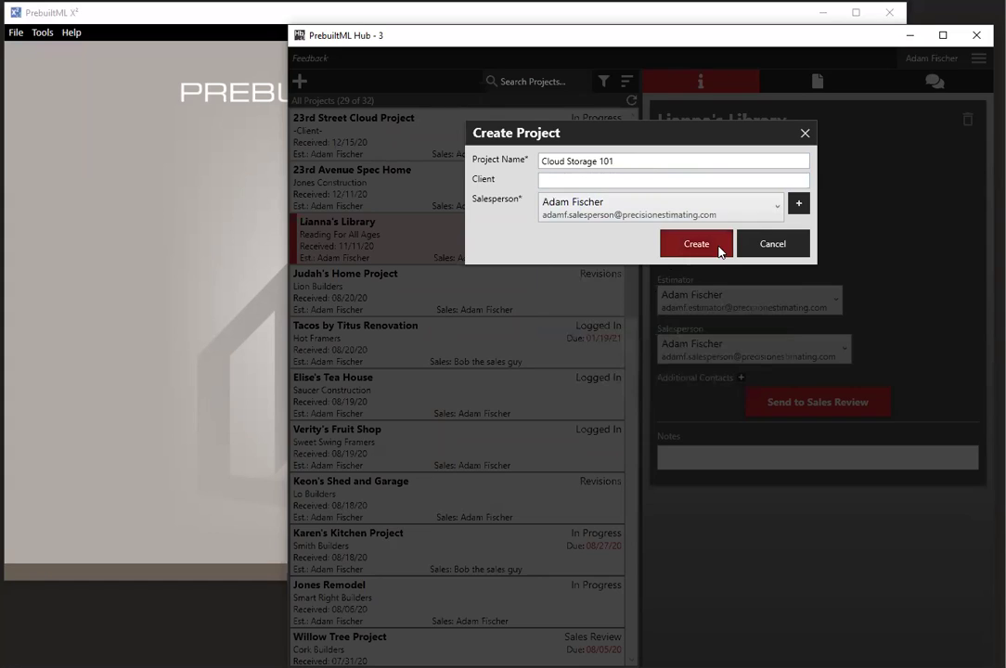
click(704, 252)
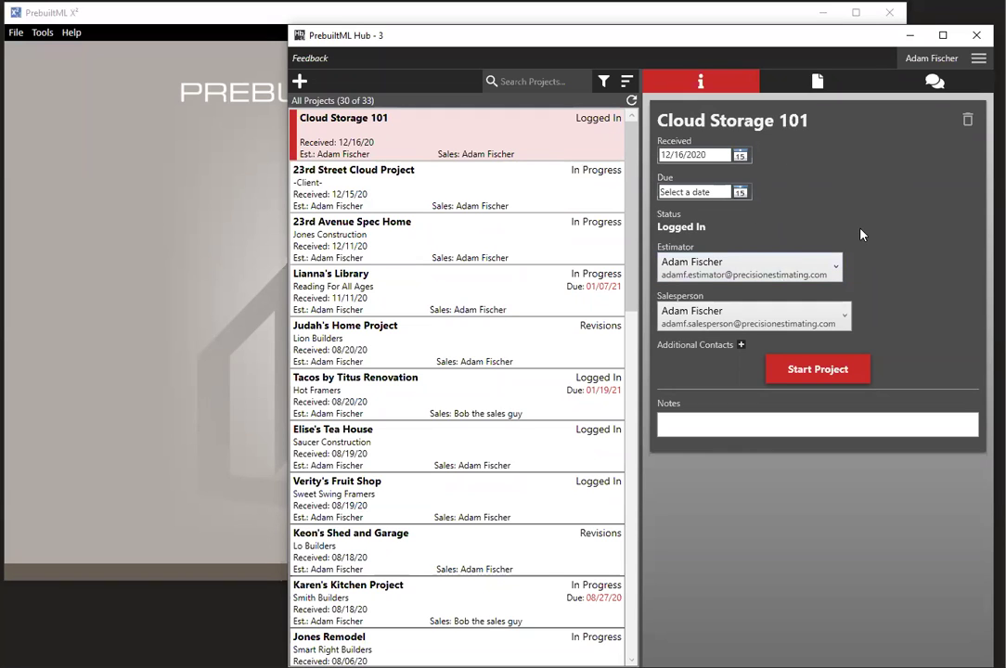
- Start the Cloud Storage 101 project in PrebuiltML X² with its project file and plan images saved to PrebuiltML Cloud
click(835, 371)
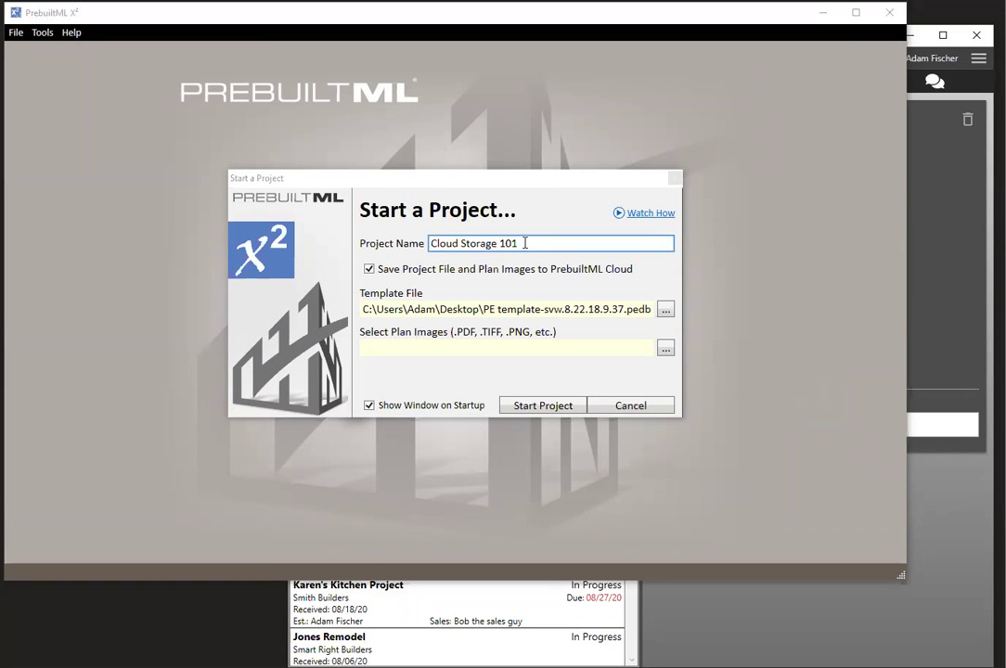
click(369, 270)
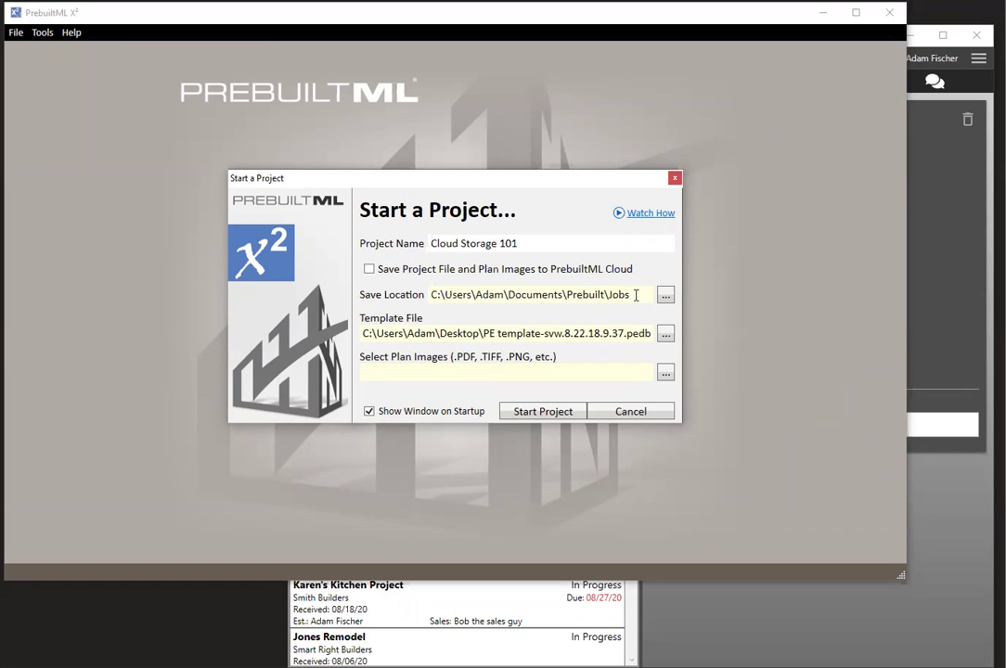
click(369, 270)
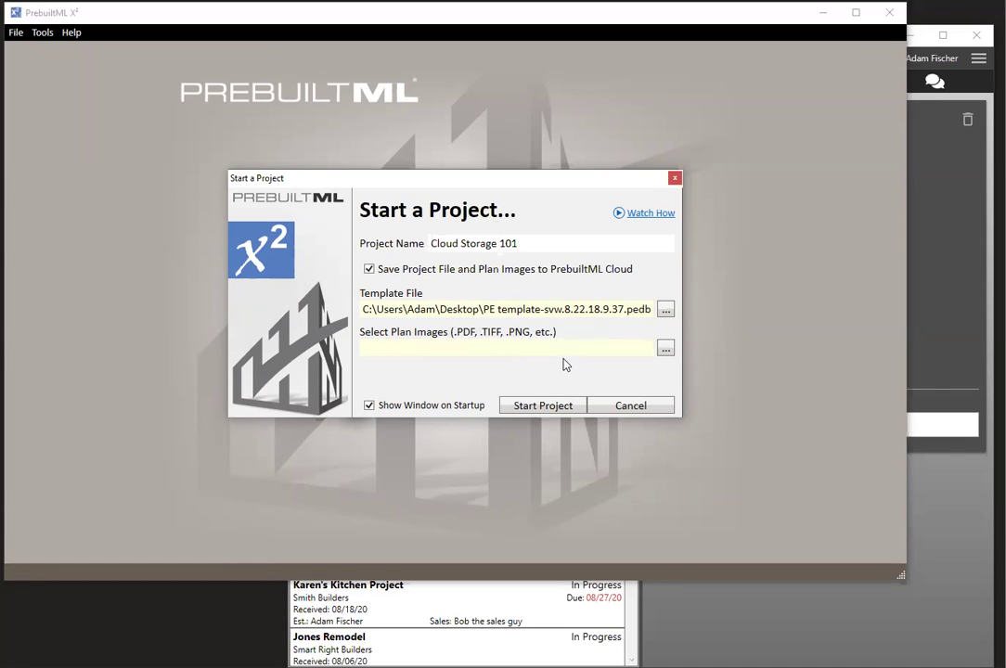
click(550, 407)
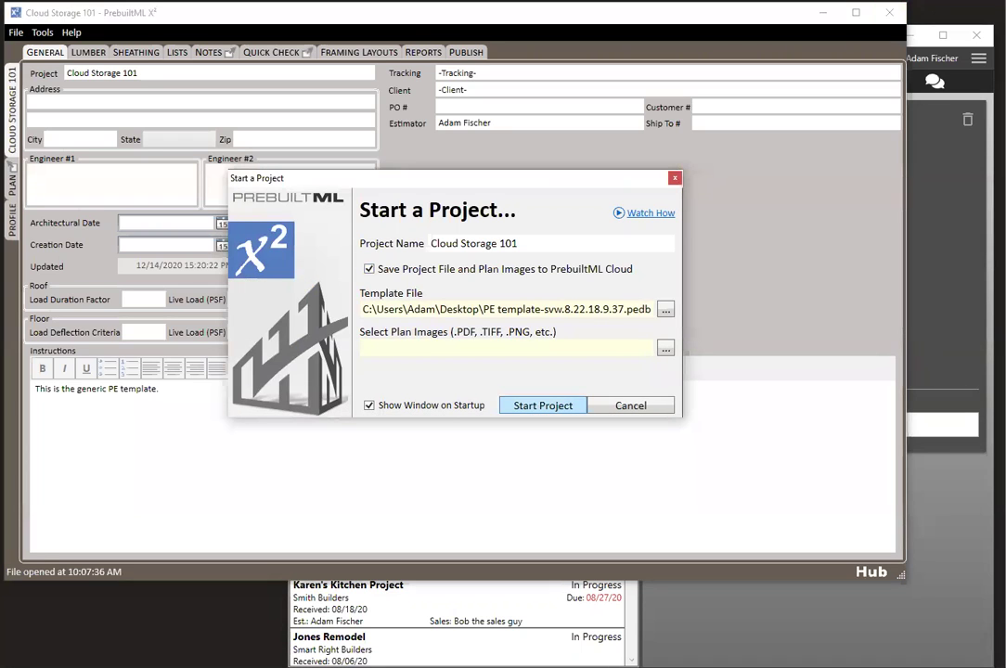
key(Return)
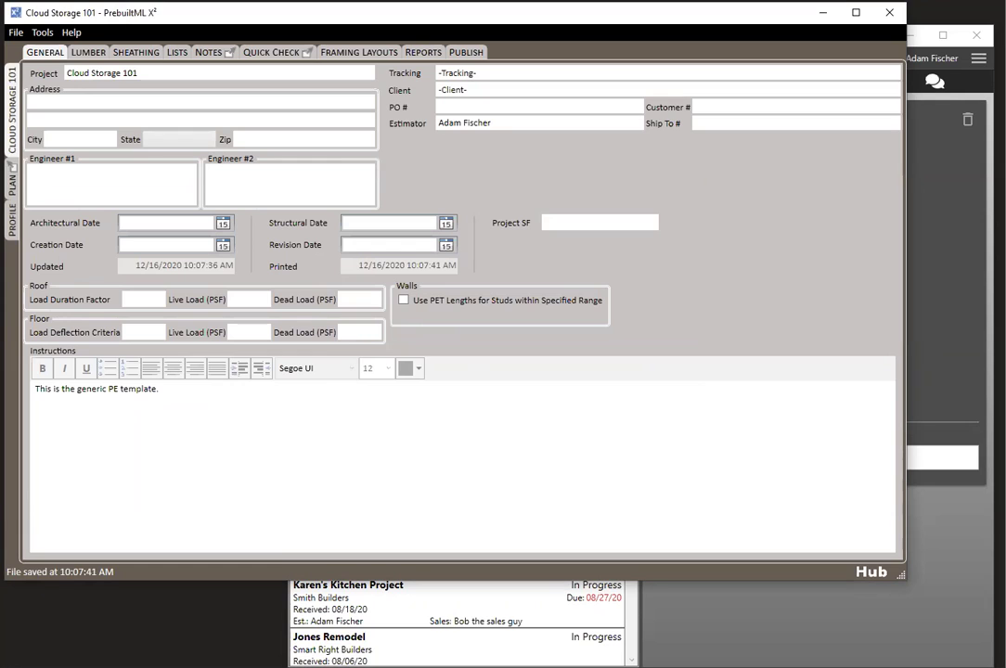
- Give the Main Floor list's Floor Joist the product 2x12 DF #2 with input 4/8, and save the project
click(177, 53)
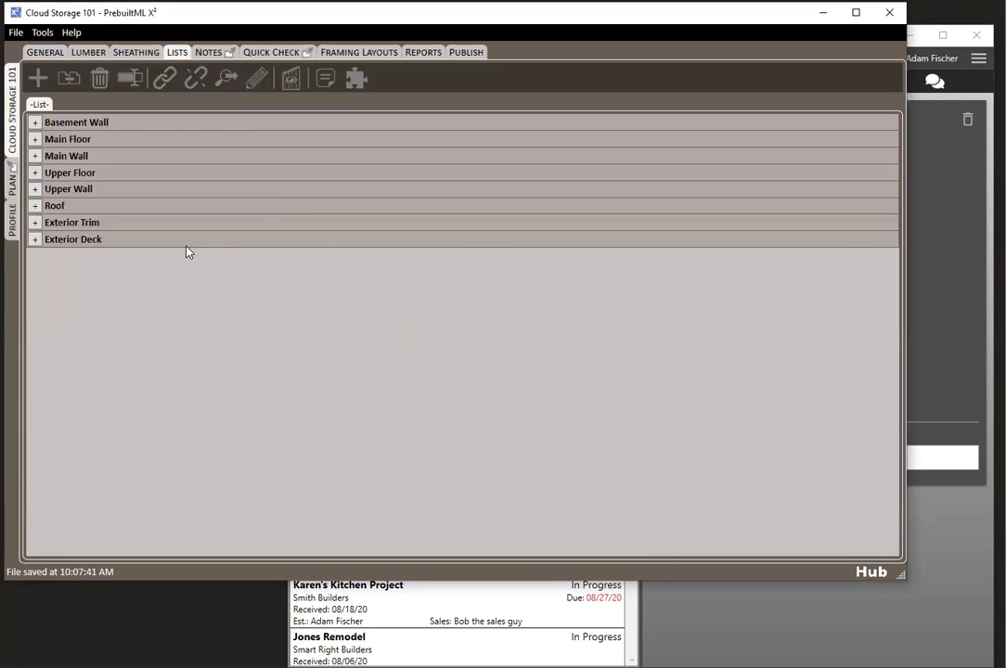
click(35, 139)
click(232, 208)
click(253, 216)
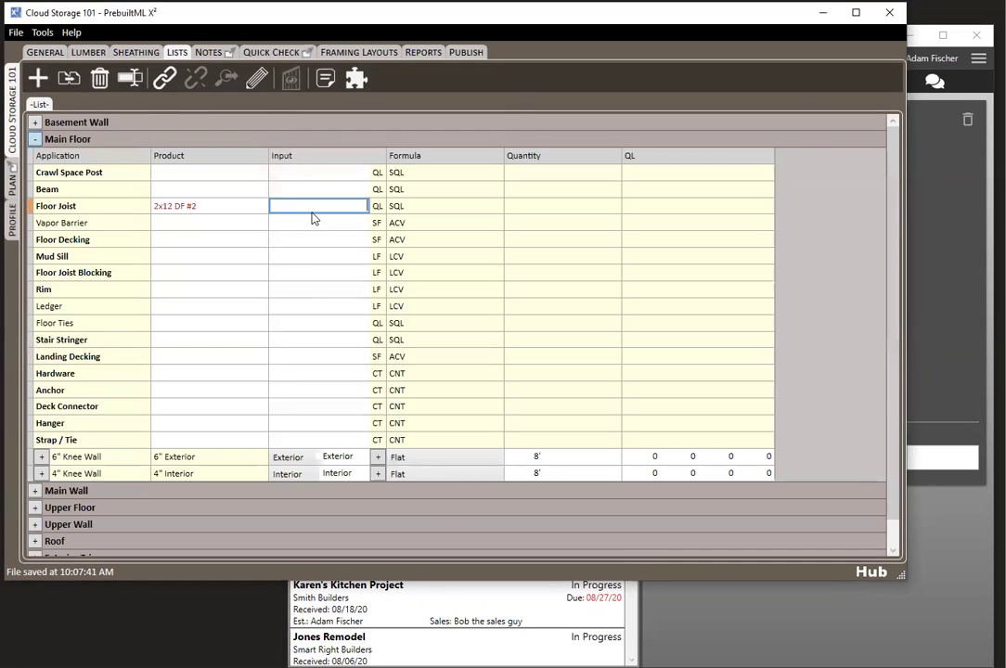
text(4/8)
key(Return)
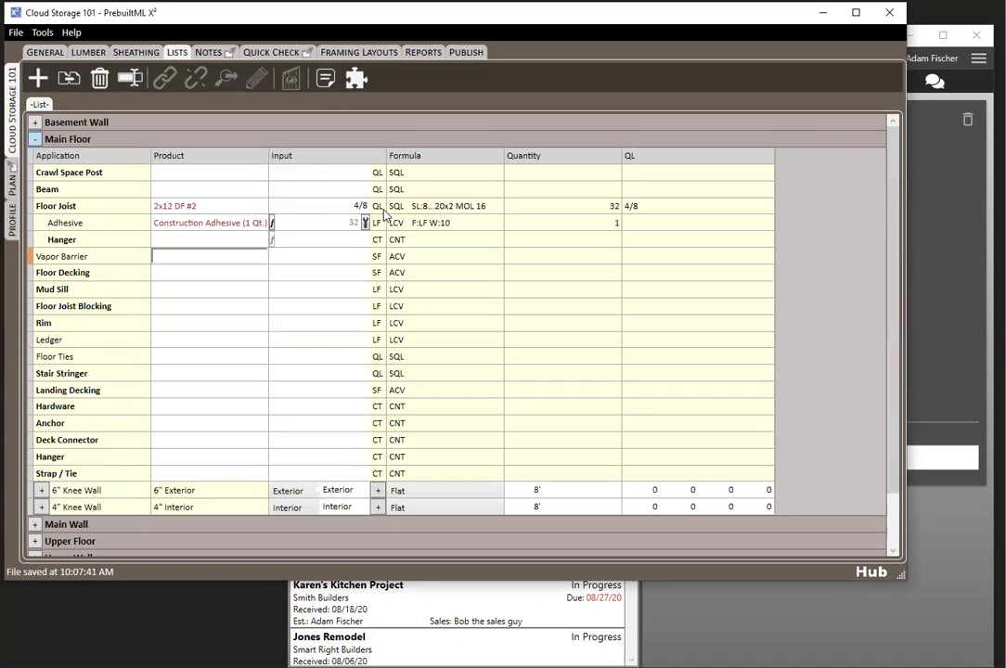
click(15, 32)
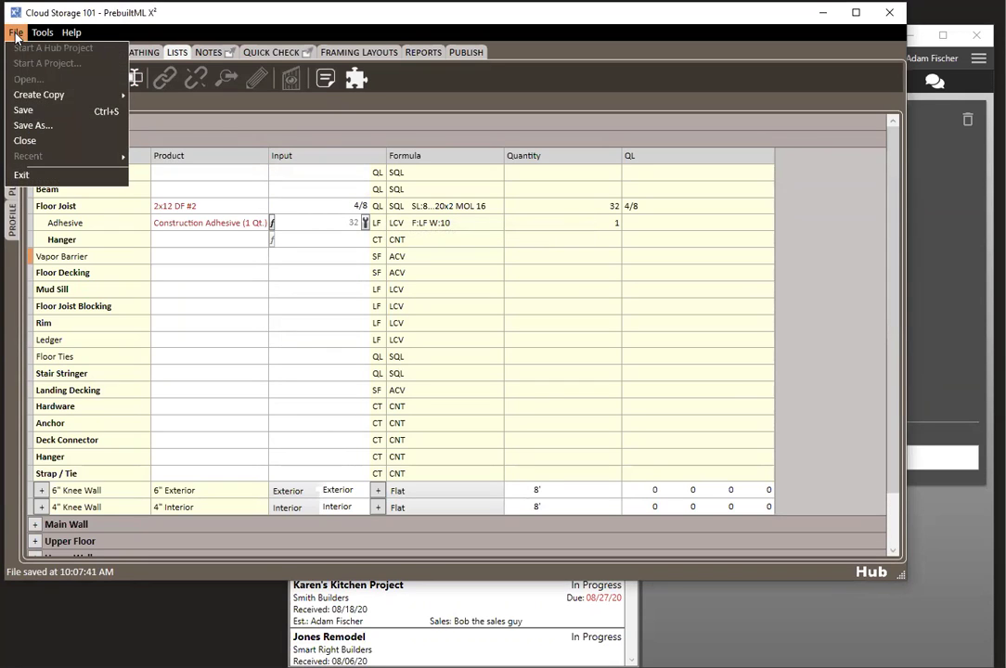
click(43, 117)
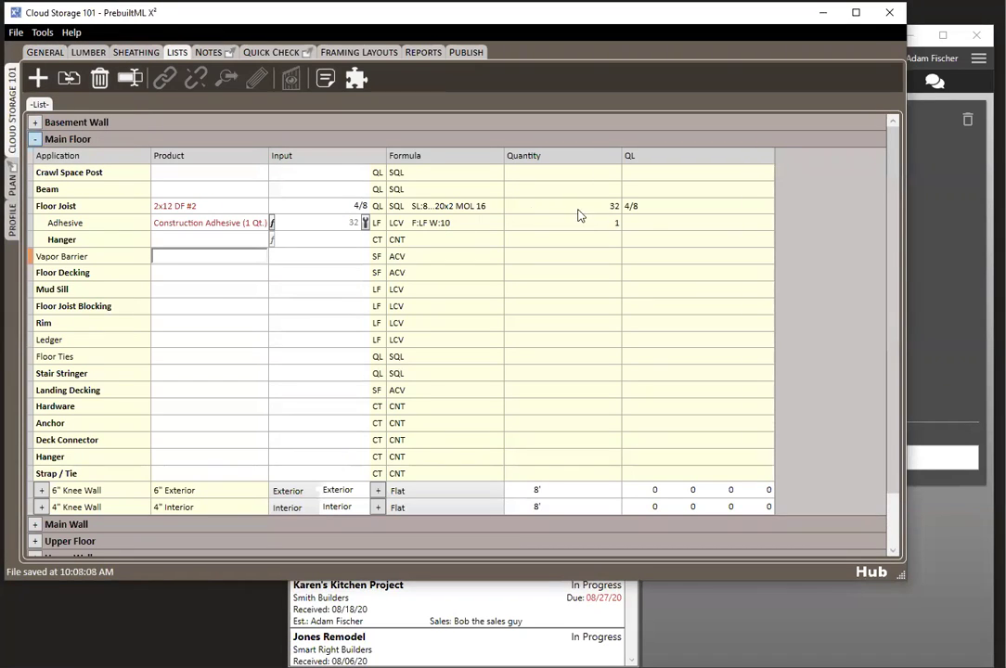
- Switch to PrebuiltML Hub and review the file revision history of Cloud Storage 101.pedb without changing the current version
click(963, 177)
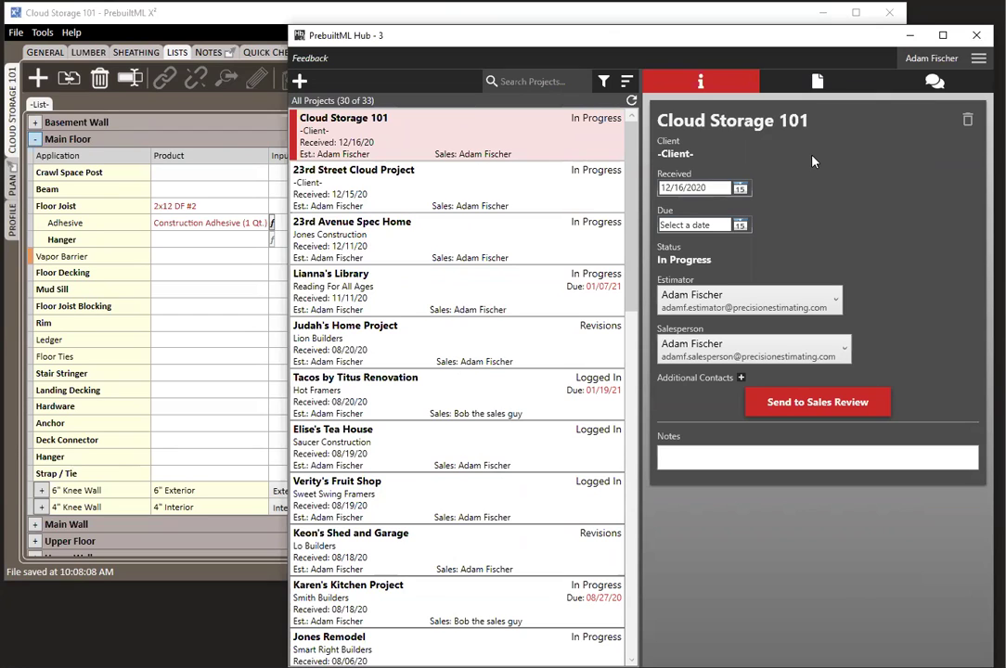
click(837, 86)
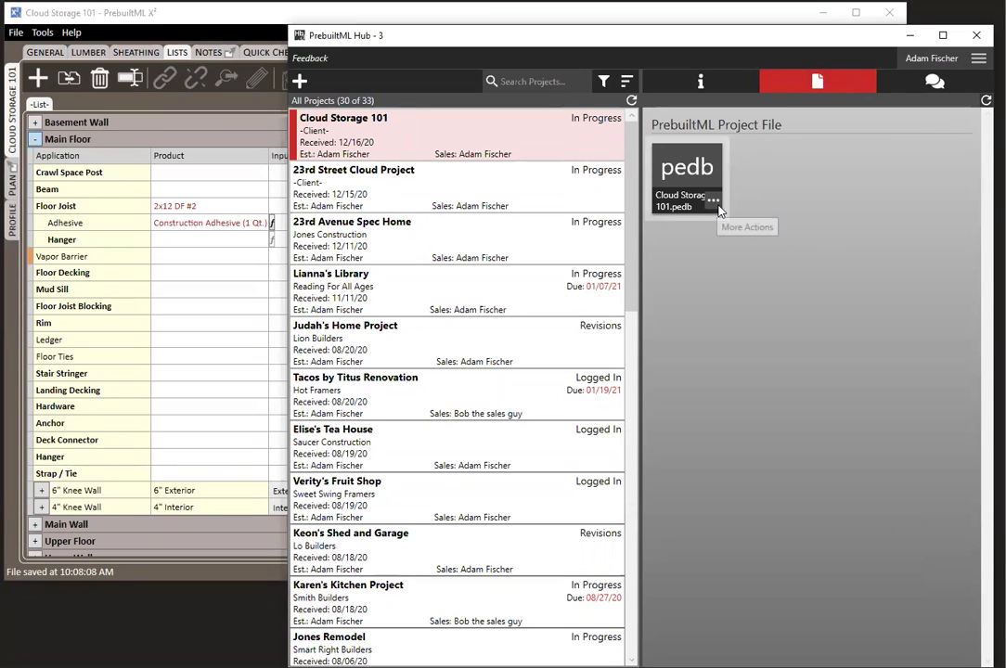
click(712, 202)
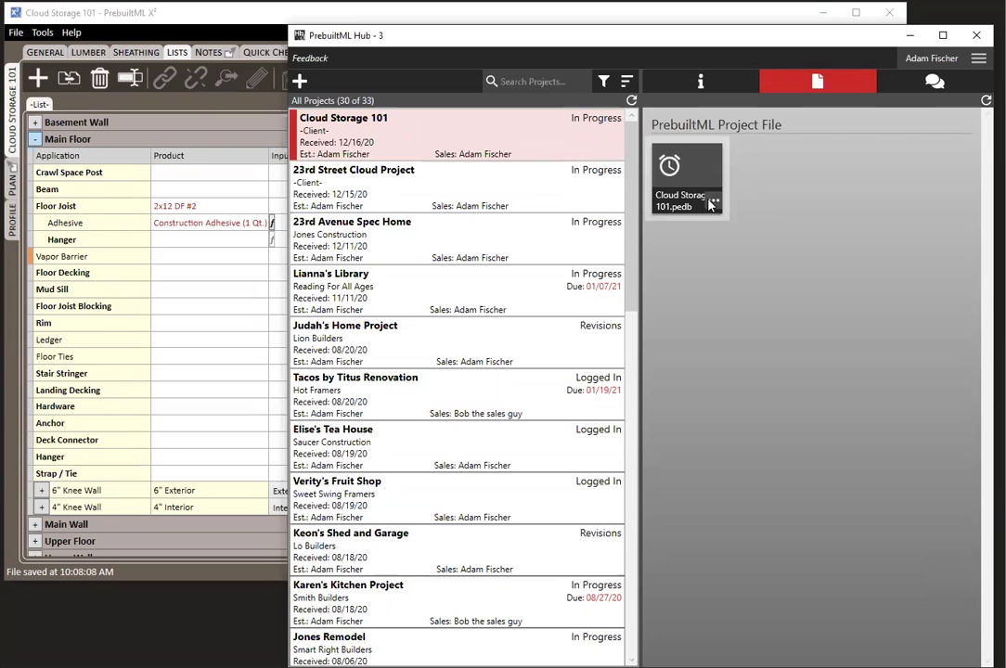
click(668, 169)
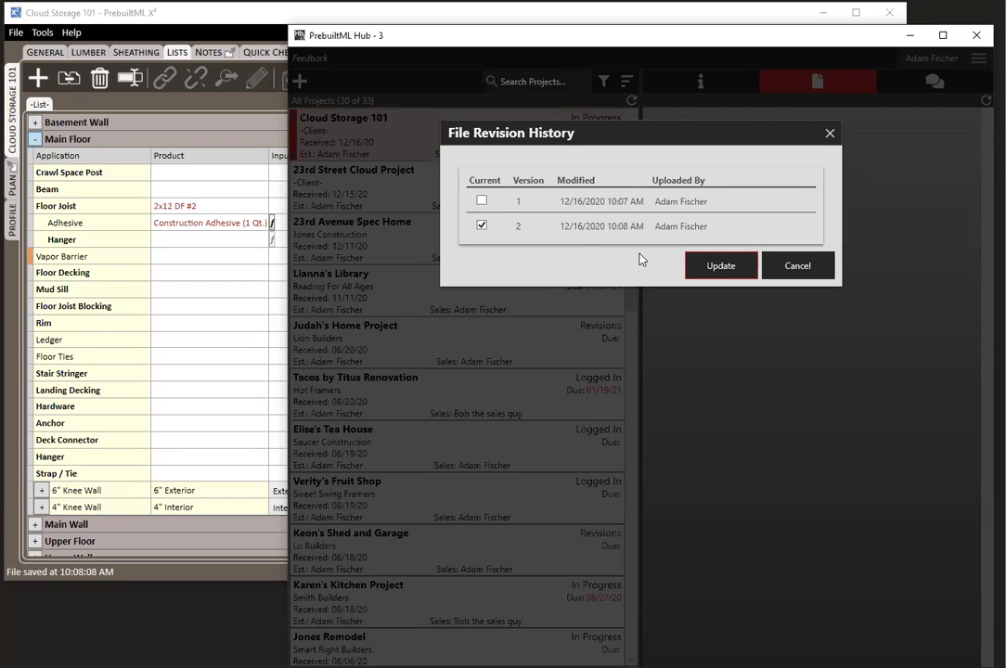
click(770, 266)
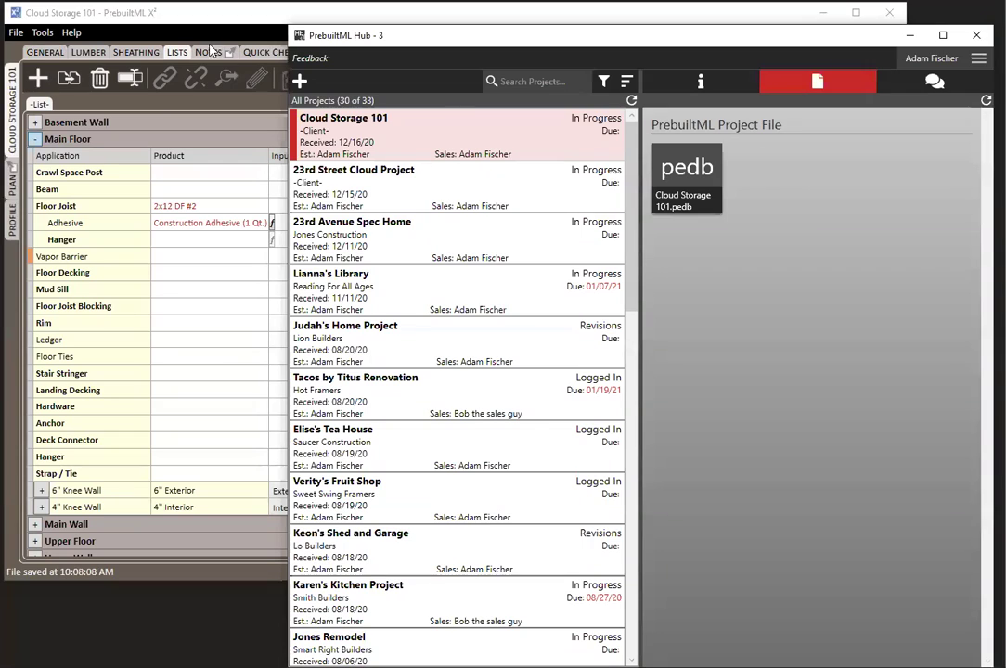
- Switch back to PrebuiltML X², show the project's general information, and close the program
click(198, 17)
click(54, 52)
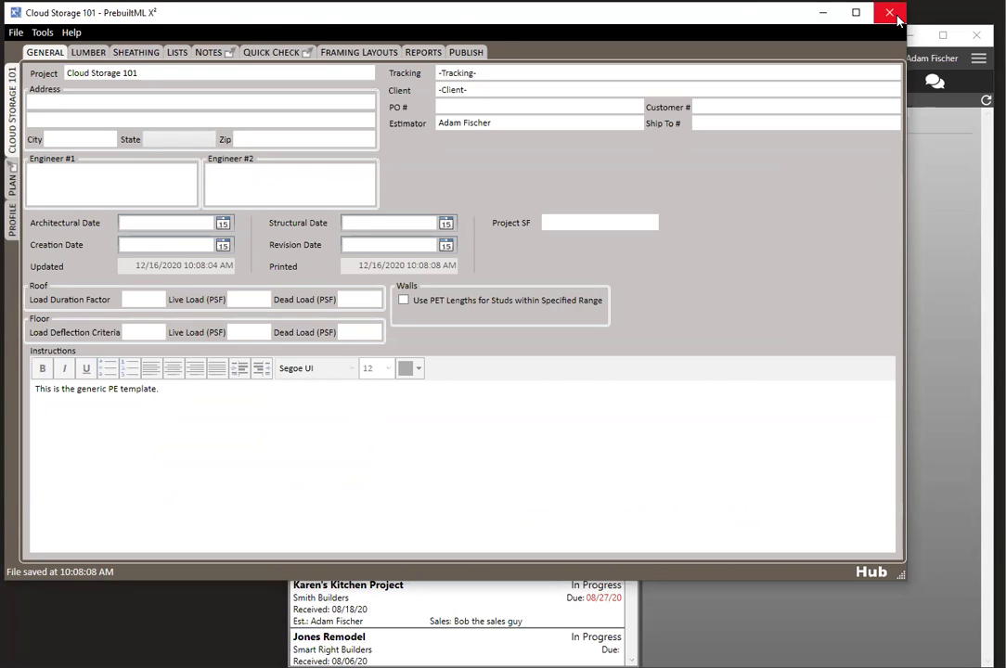
click(891, 14)
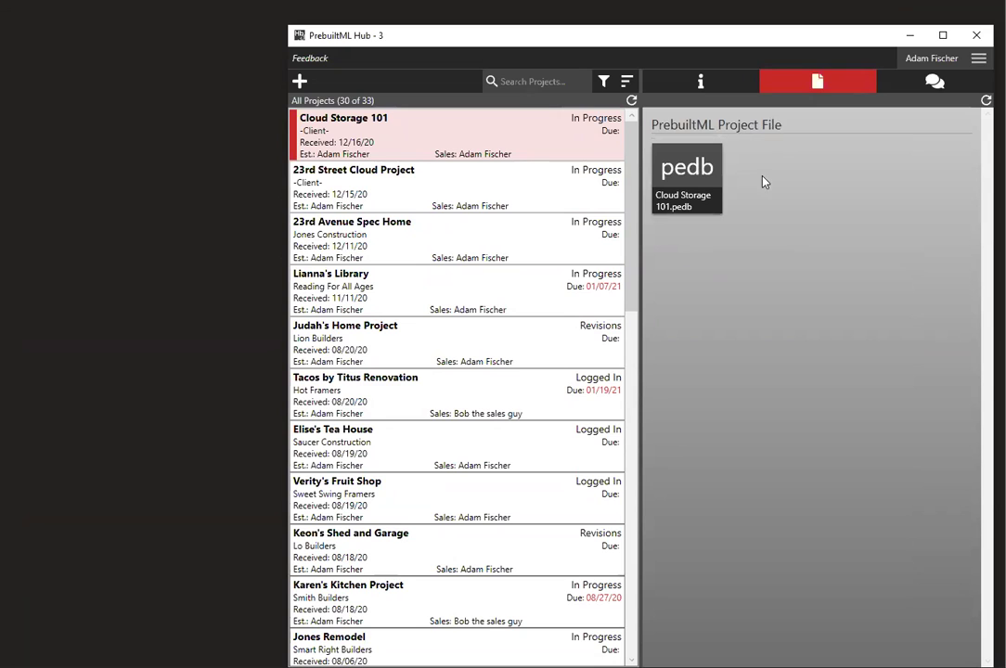
- Open Cloud Storage 101.pedb from the Hub project's files and check the Floor Joist entry in its Main Floor list
click(731, 90)
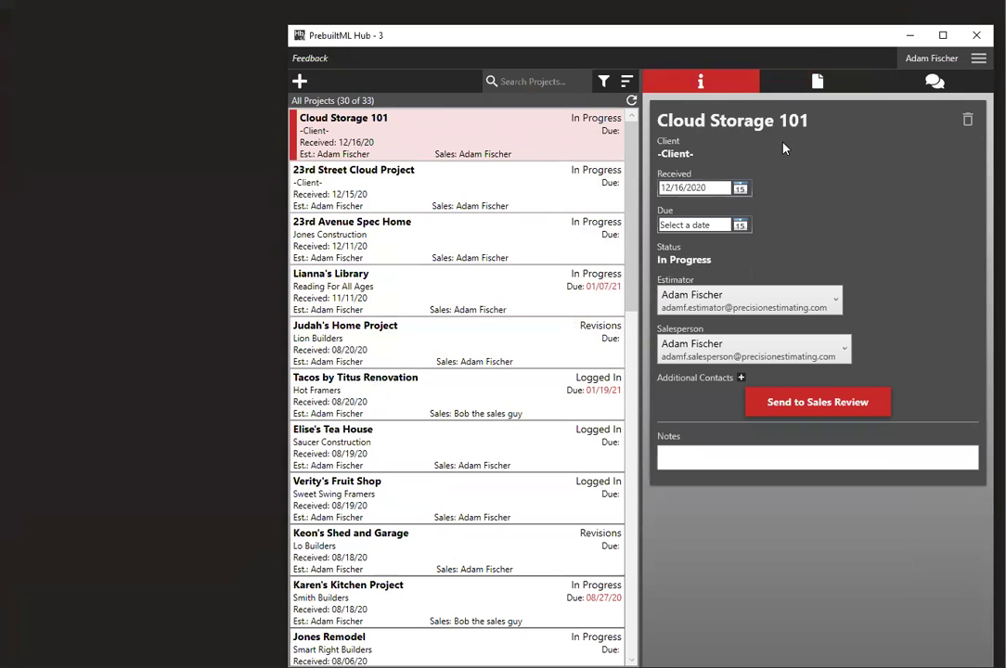
click(818, 81)
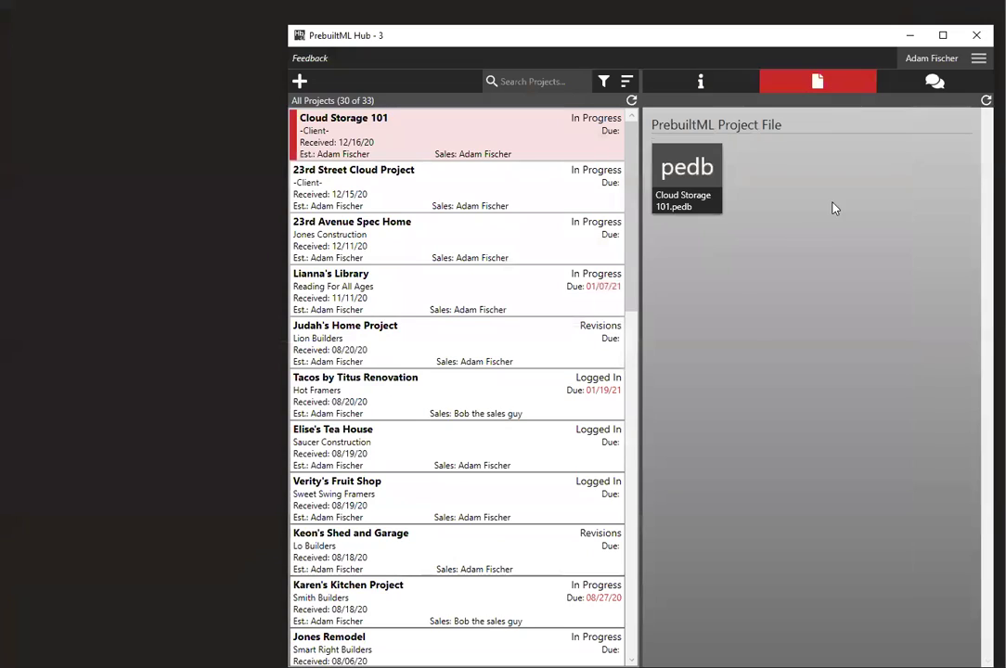
double_click(684, 169)
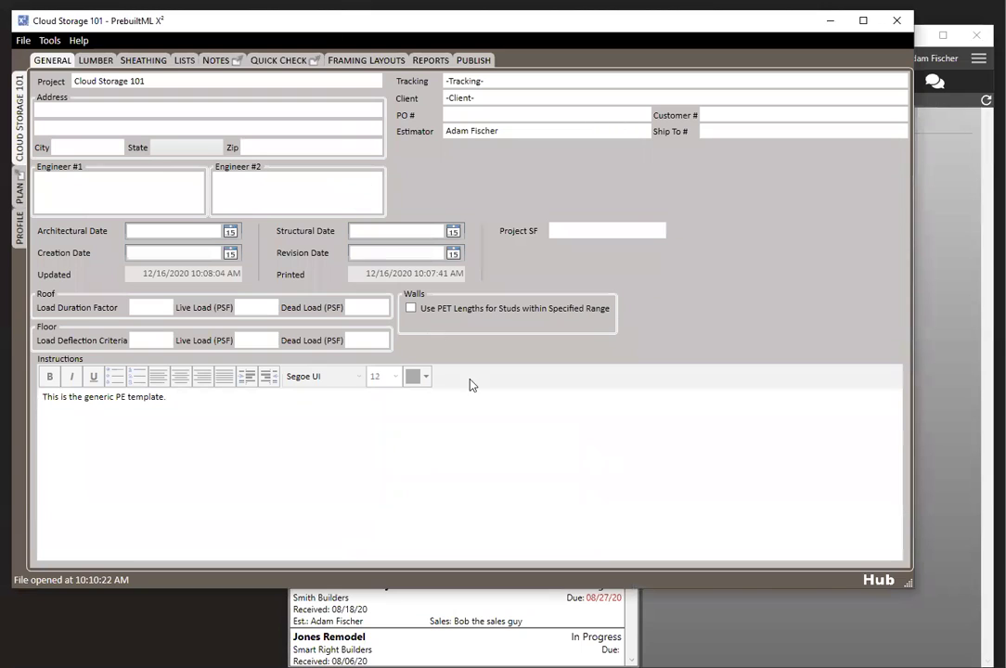
click(184, 60)
click(42, 146)
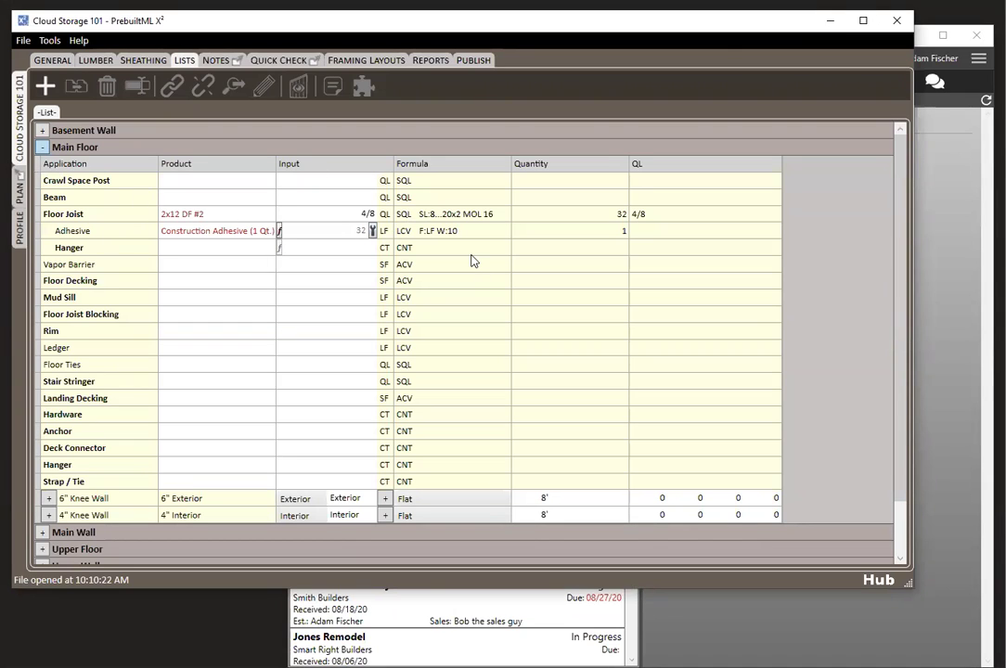
click(41, 146)
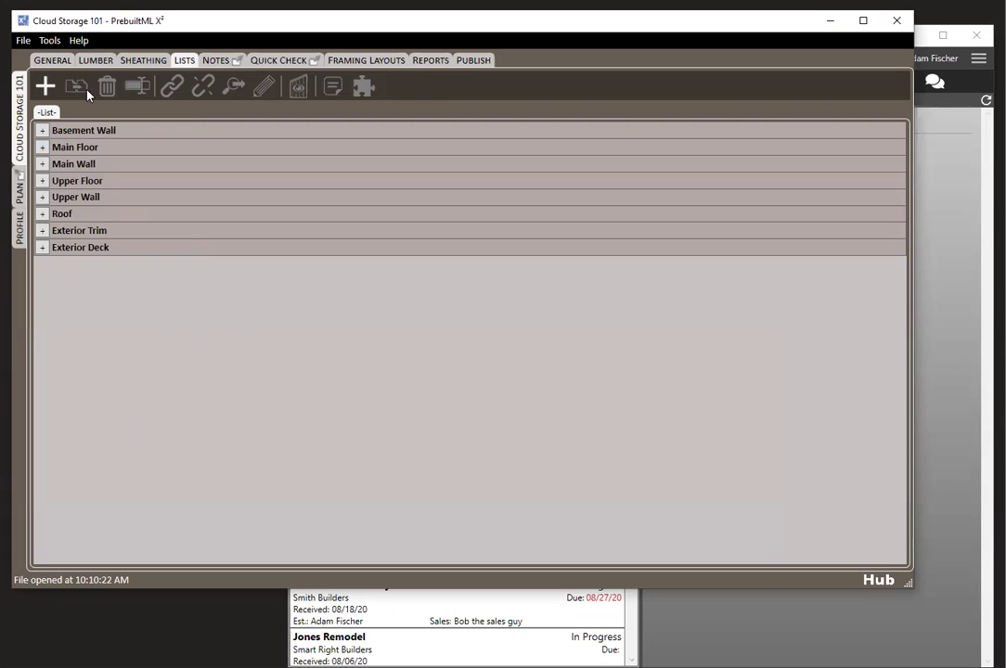
- Add the line "This is a new note..." below the existing text in the project's general instructions and save the project
click(51, 59)
click(217, 405)
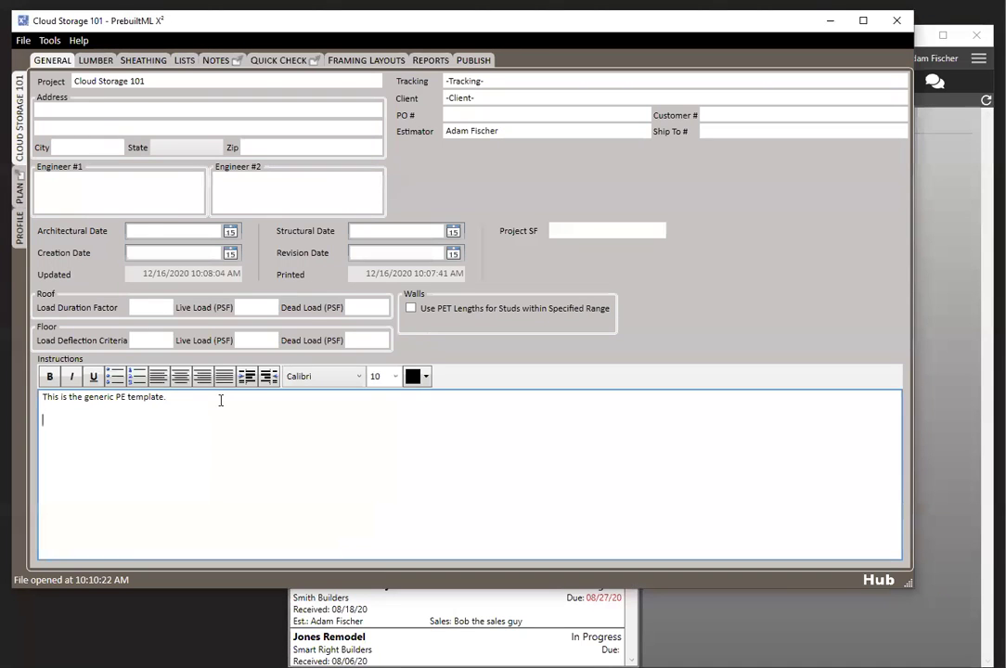
key(Return)
key(Return)
text(This is ann)
key(BackSpace)
key(BackSpace)
text(new note...)
click(22, 40)
click(54, 113)
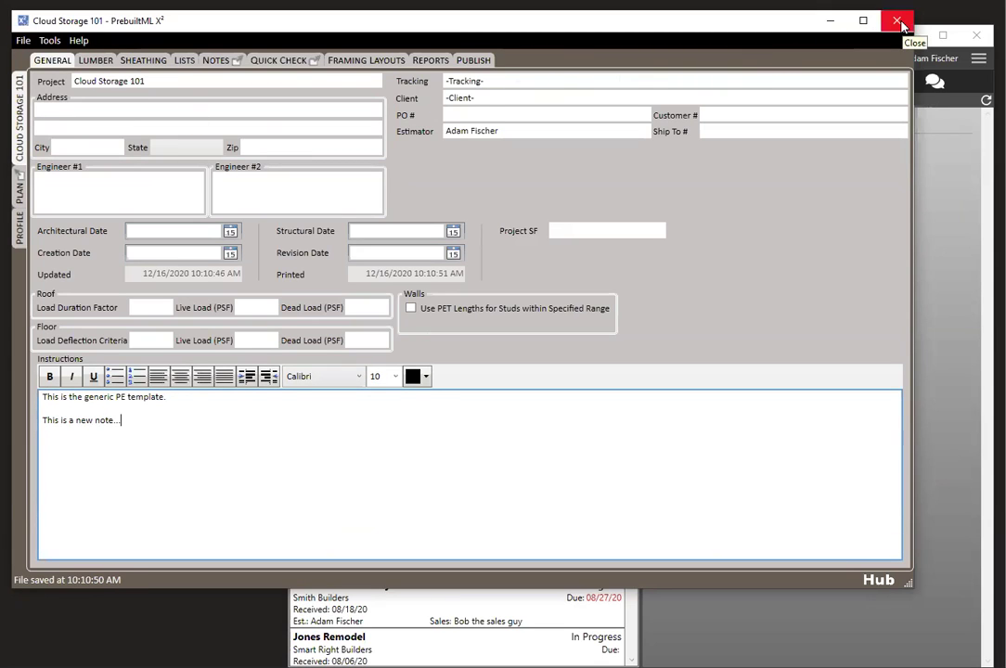
- Close PrebuiltML X² and review the file revision history of Cloud Storage 101.pedb in Hub without changing the current version
click(898, 21)
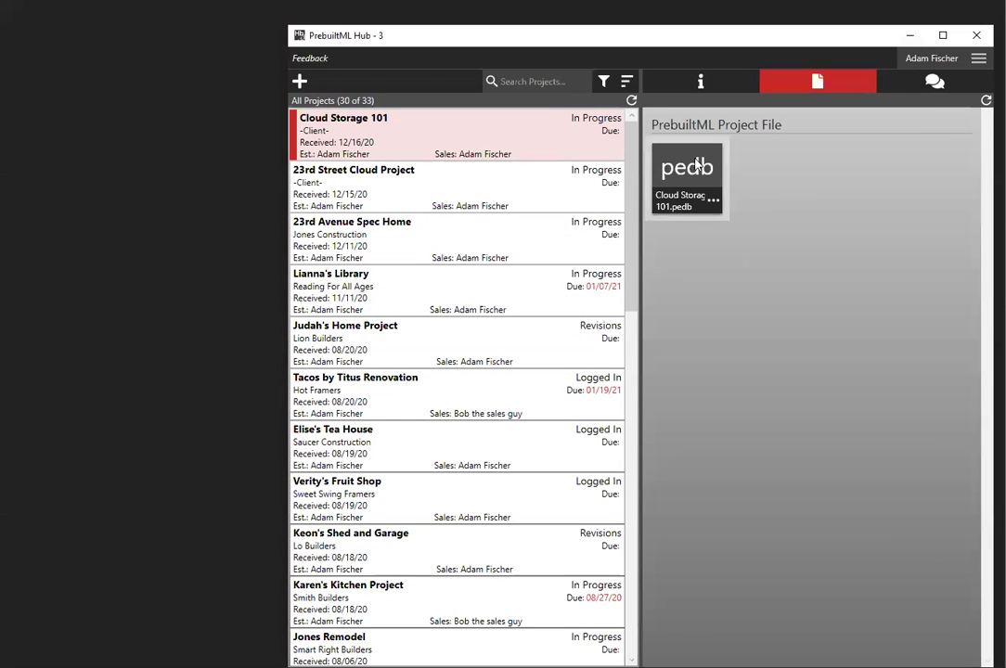
click(712, 201)
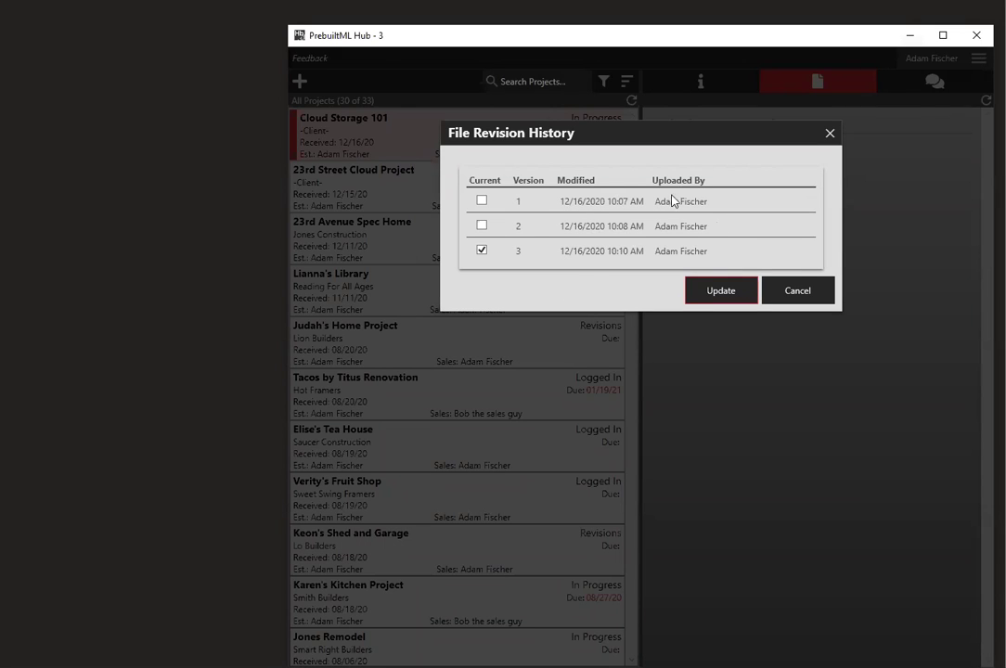
click(802, 295)
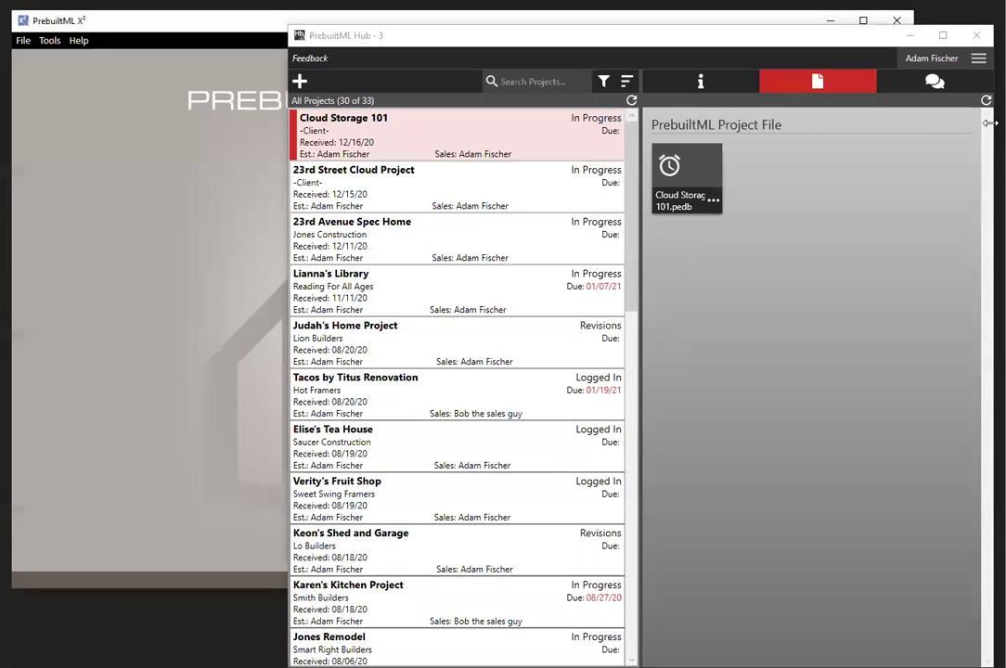
- Switch to PrebuiltML X² and open the recent cloud project Cloud Storage 101
click(48, 61)
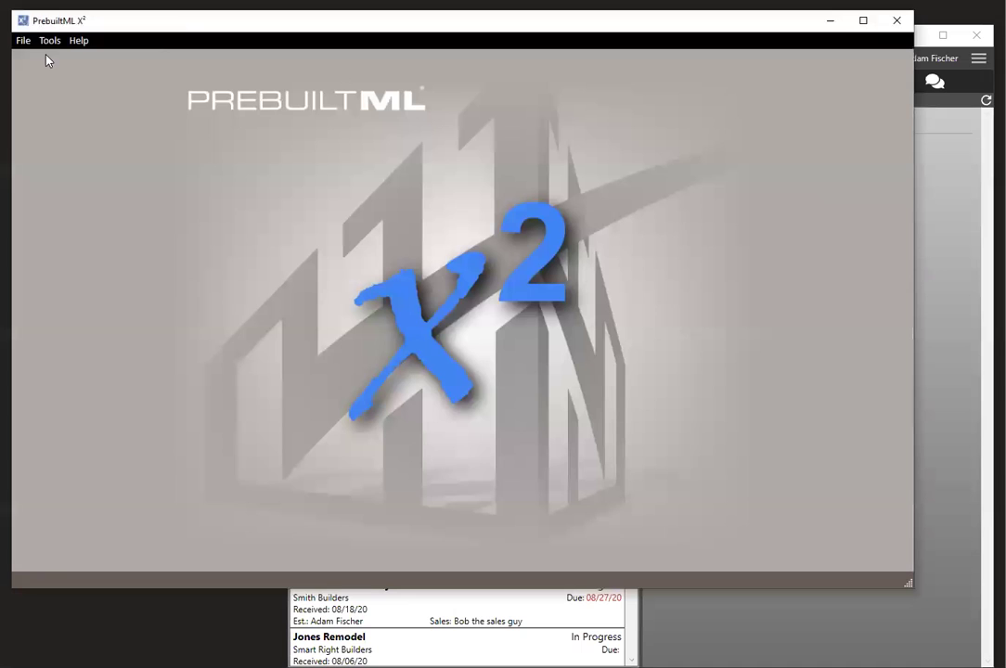
click(23, 41)
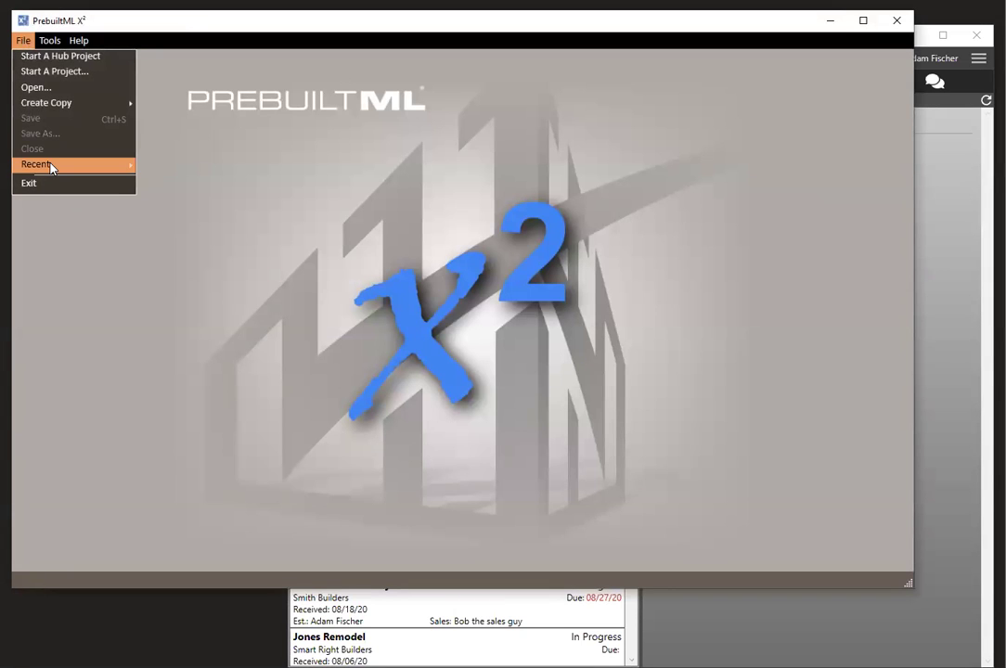
mouse_move(51, 167)
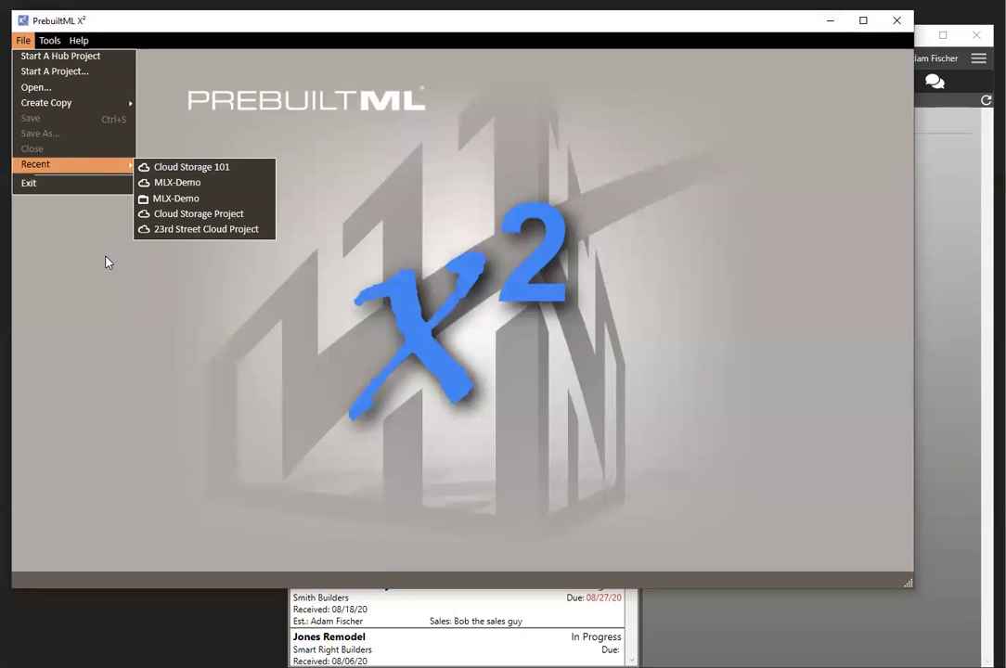
click(239, 168)
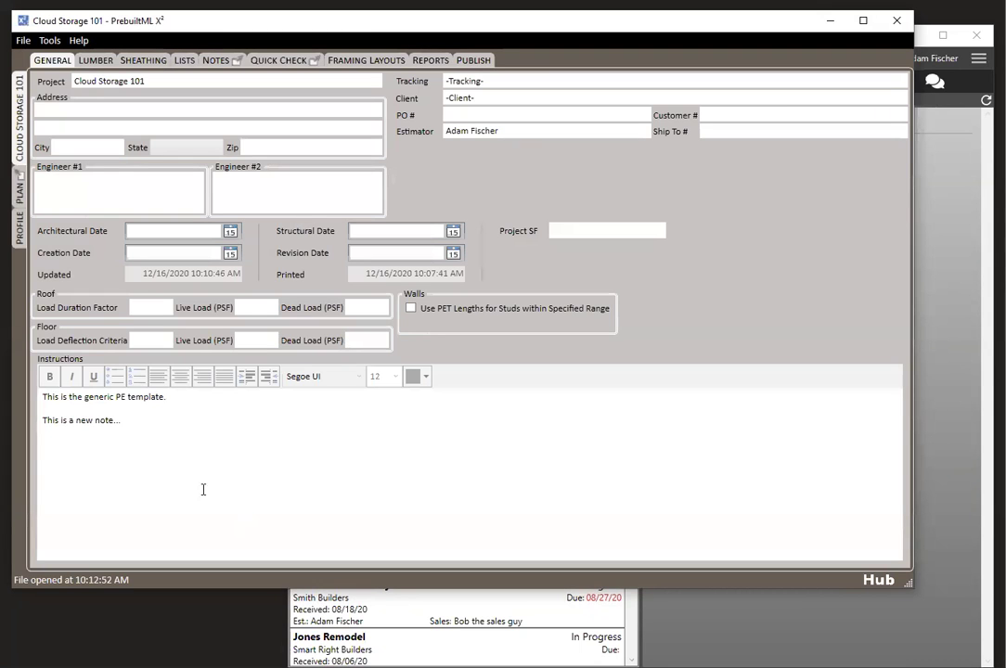
- Highlight the line "This is a new note..." in the project instructions and close the program
click(127, 437)
drag(121, 420, 42, 421)
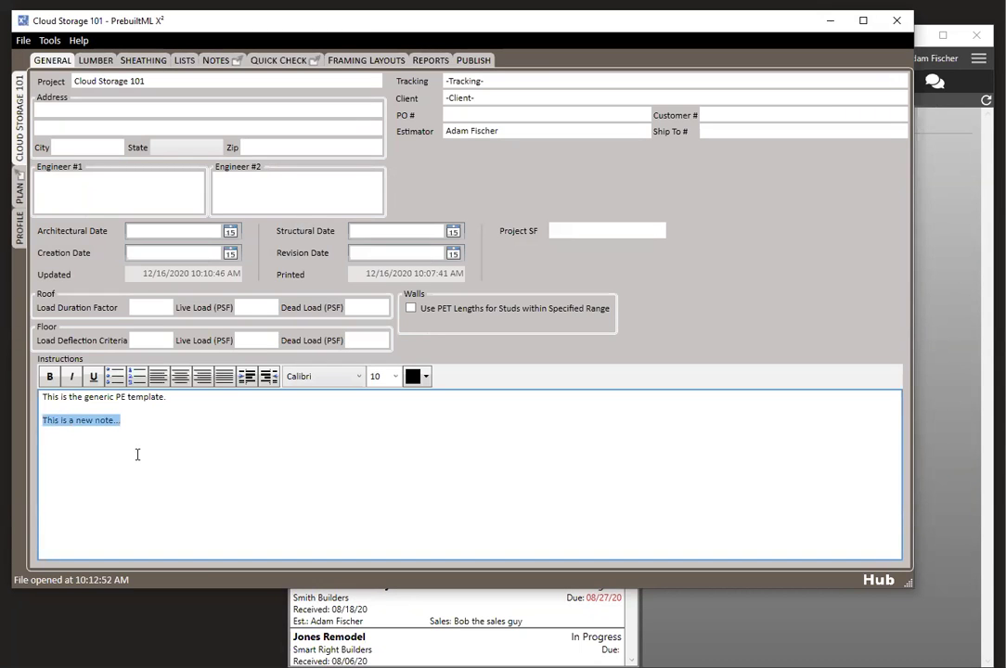
drag(149, 422, 42, 420)
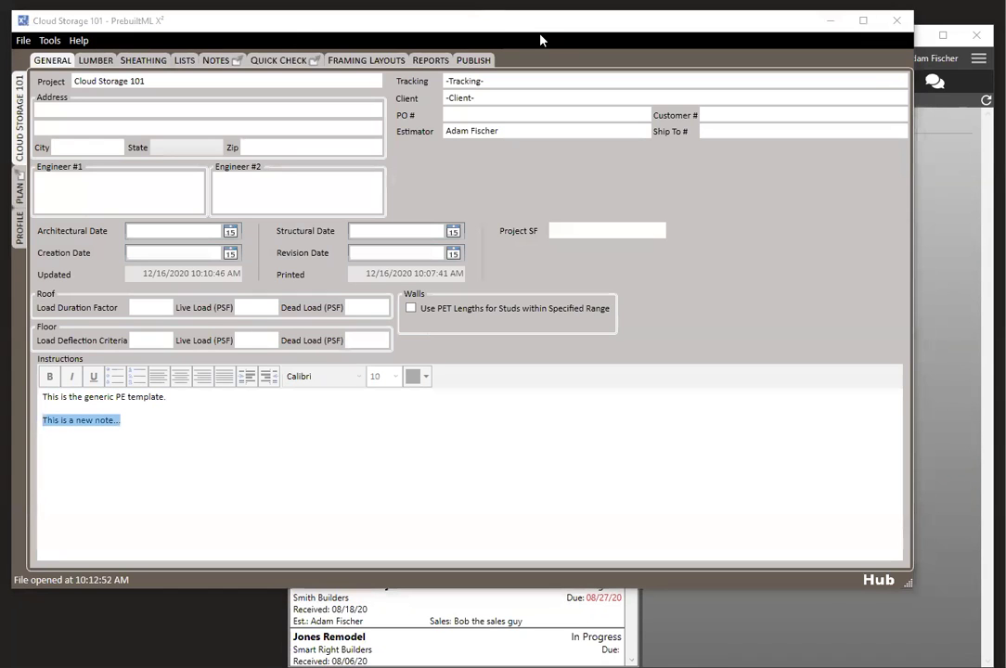
drag(513, 26, 506, 18)
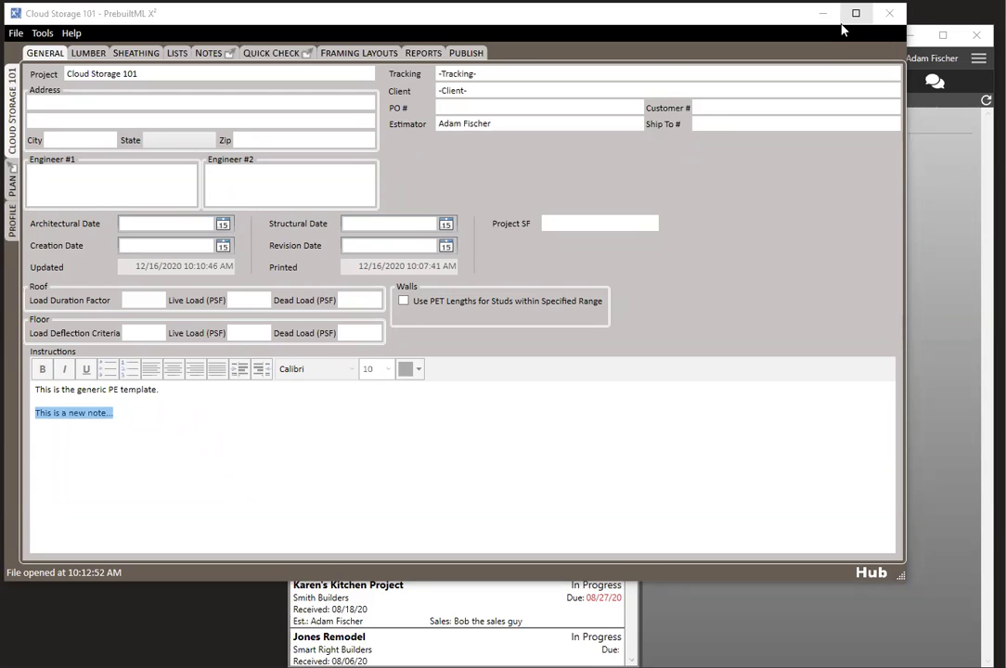
click(889, 15)
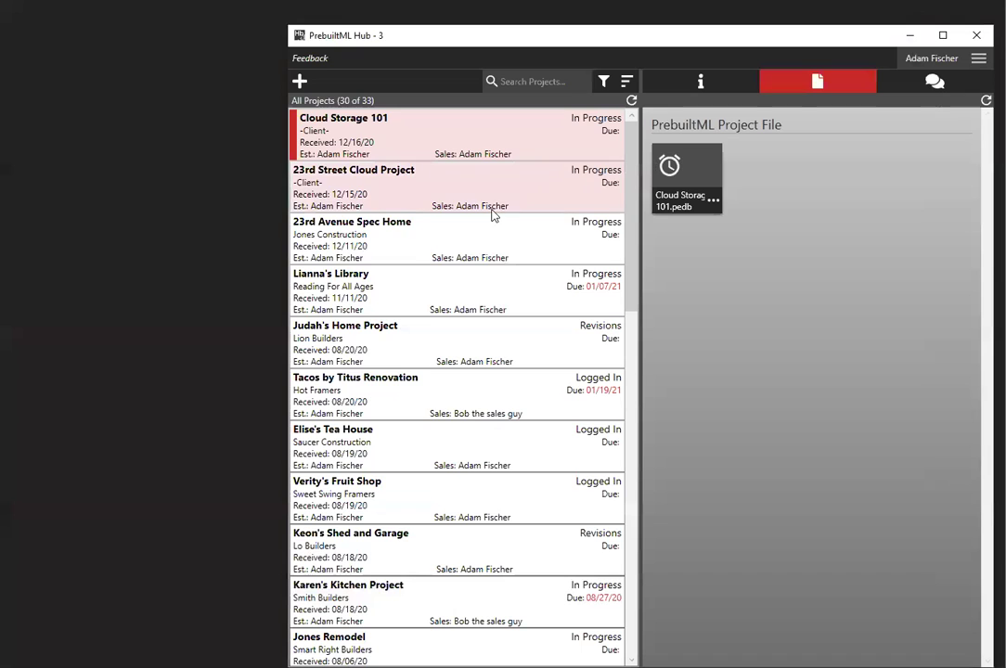
- Create a Hub project named Cloud Storage 102 with No Salesperson and show its project information
click(301, 83)
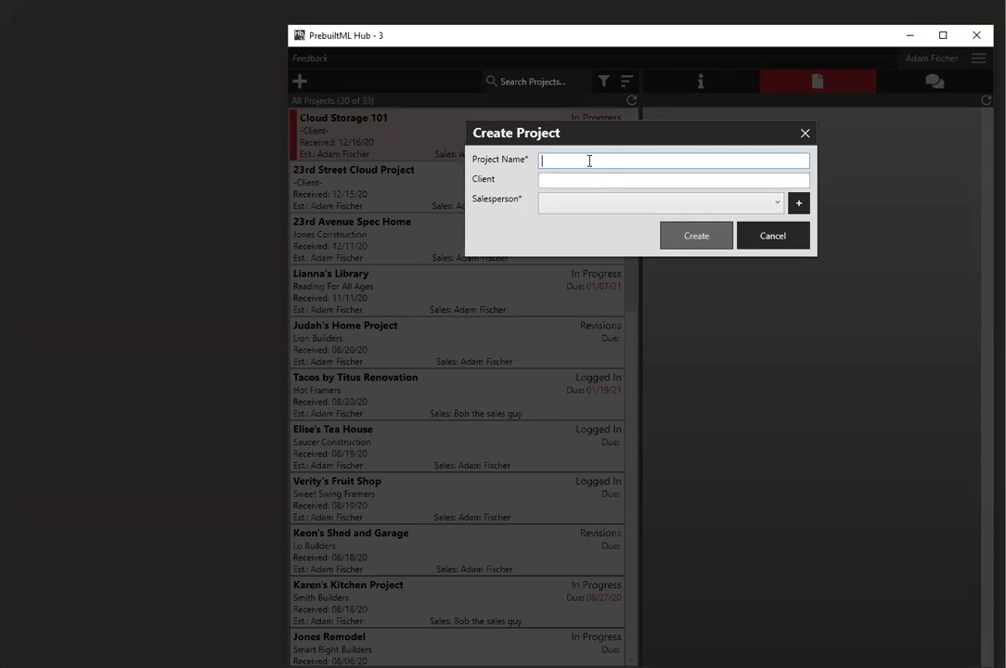
text(Cloud Storage)
key(BackSpace)
key(BackSpace)
key(BackSpace)
key(BackSpace)
key(BackSpace)
text(rage 20)
key(BackSpace)
key(BackSpace)
text(102)
click(663, 205)
click(601, 235)
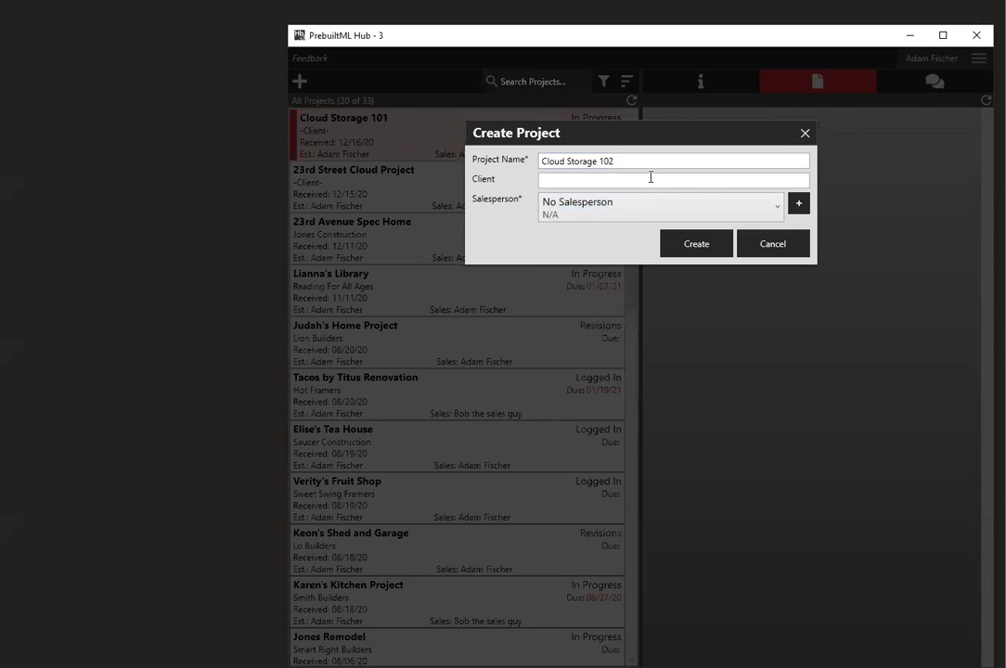
click(699, 245)
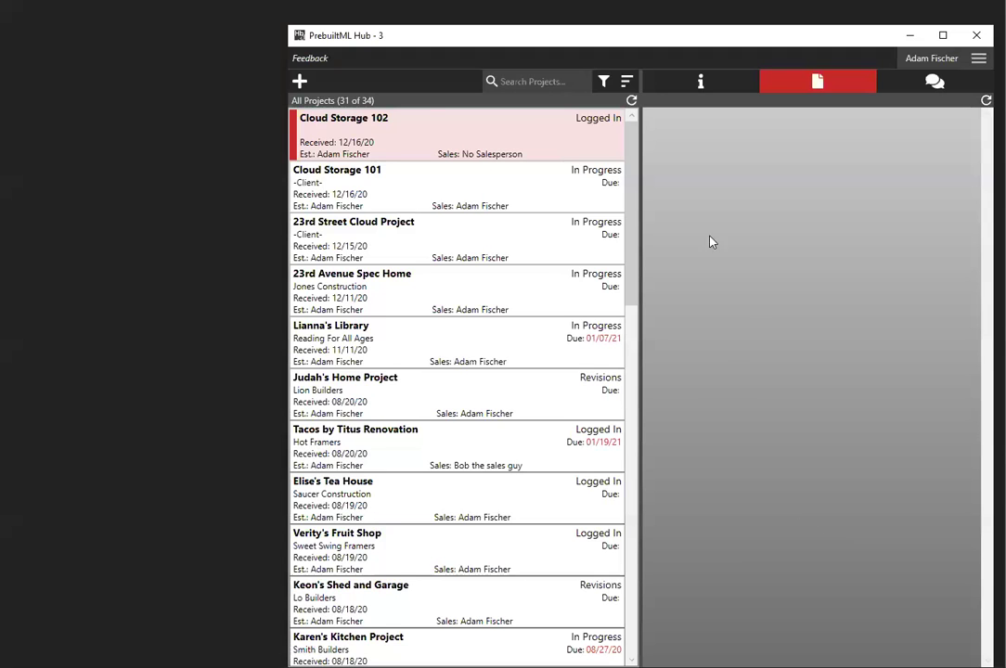
click(700, 82)
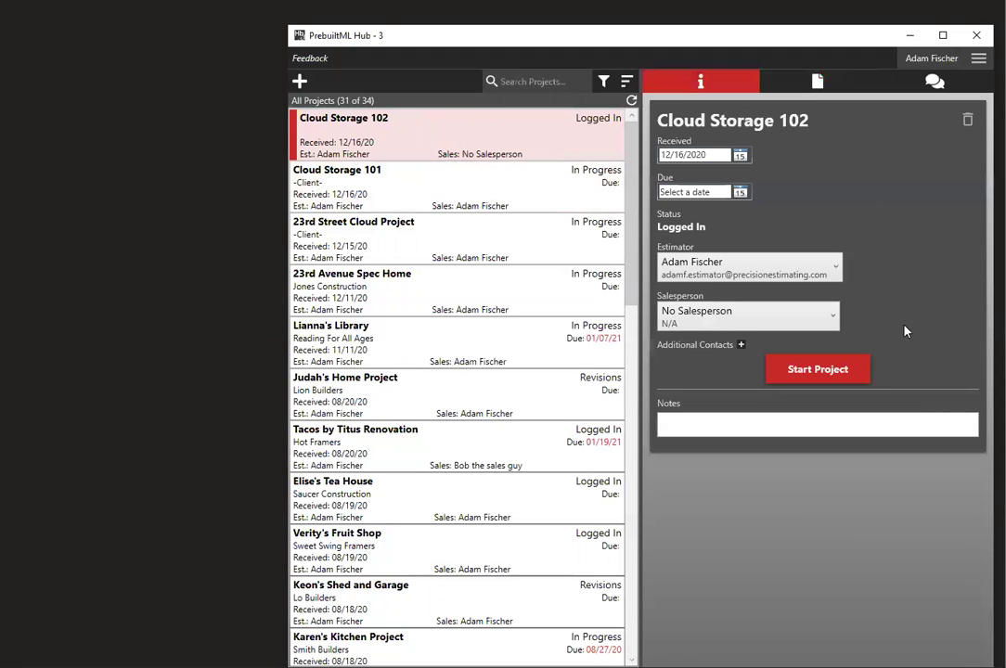
click(849, 371)
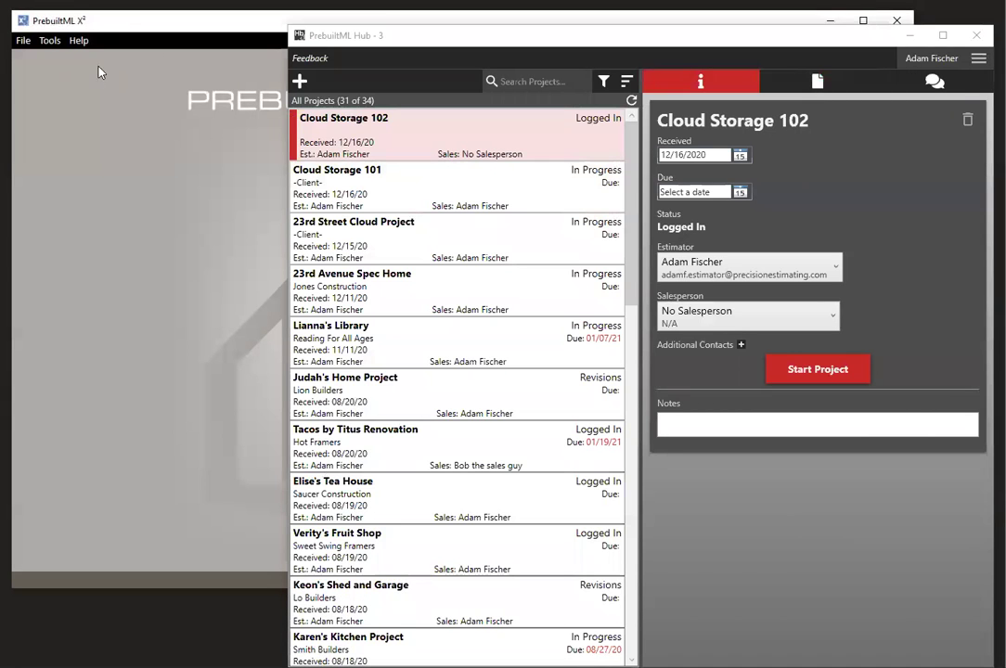
- Switch to PrebuiltML X², open the locally stored recent project MLX-Demo, and look over its plan pages and general information
click(23, 40)
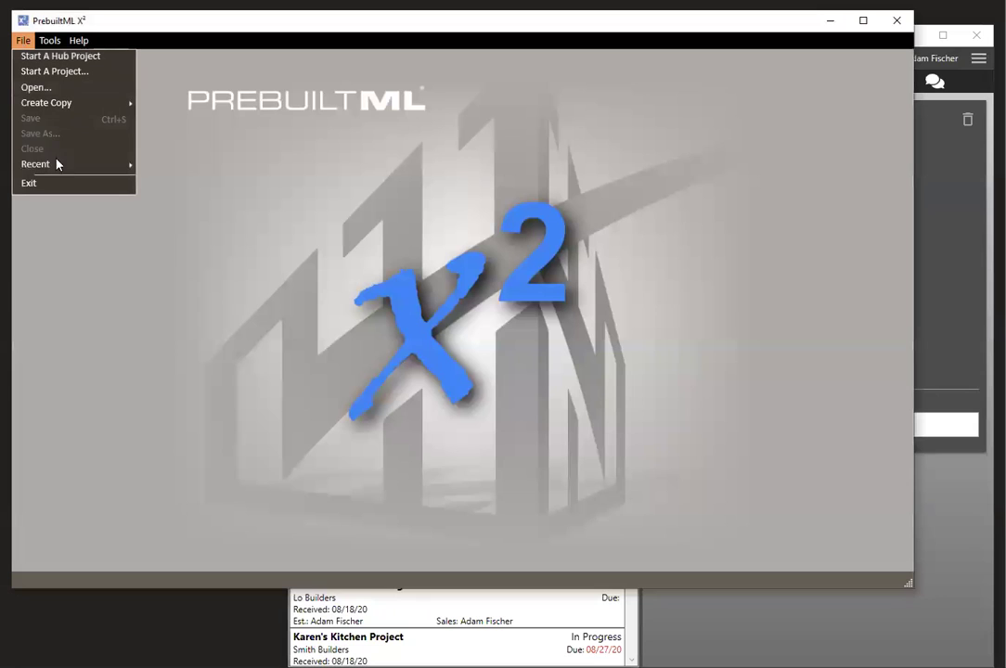
mouse_move(58, 167)
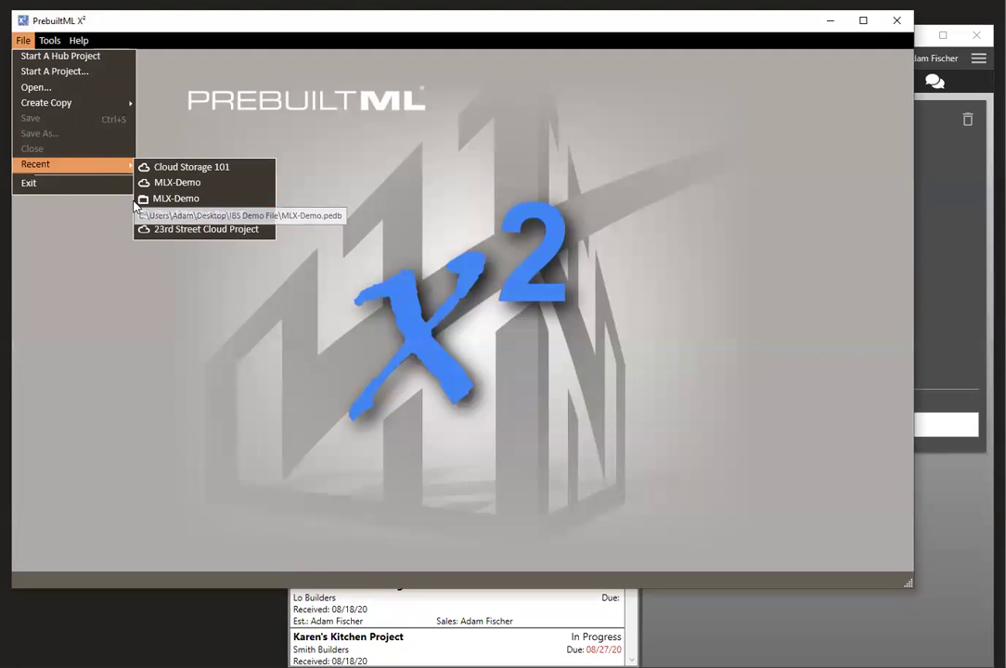
click(185, 199)
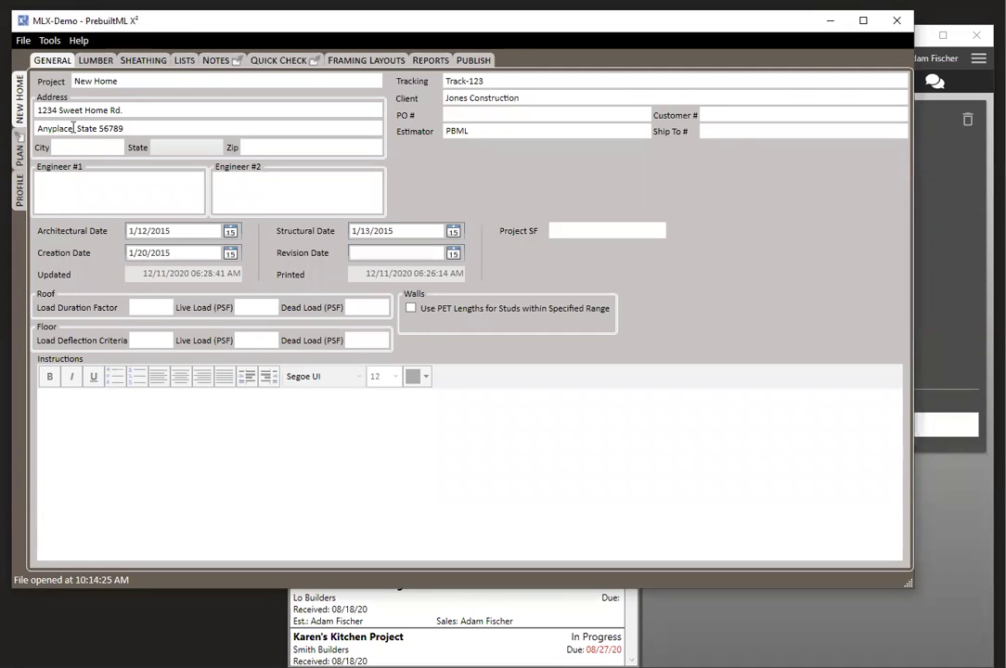
click(17, 156)
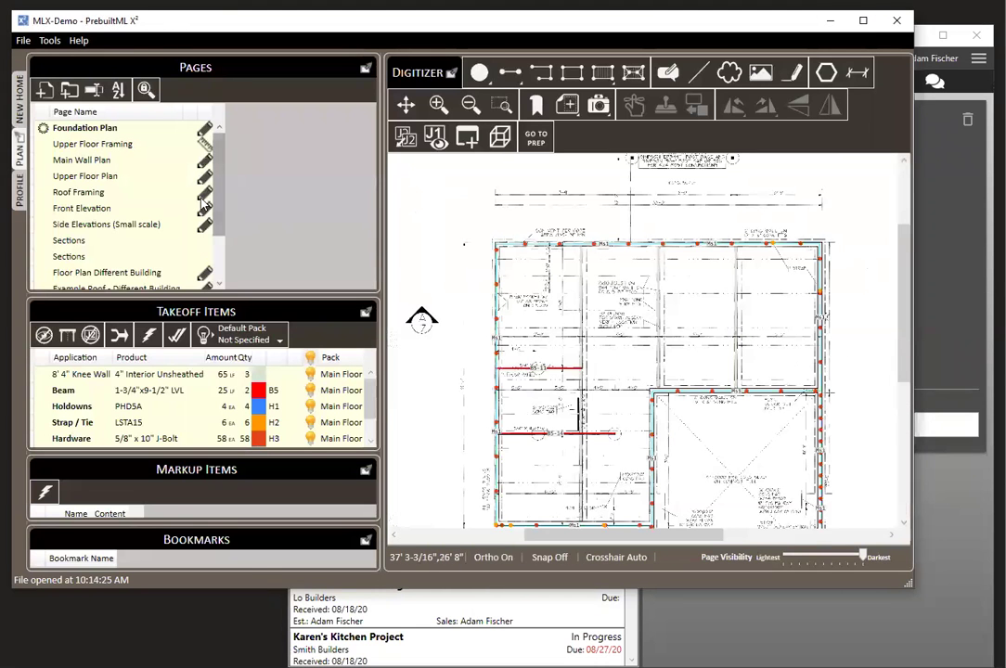
click(21, 78)
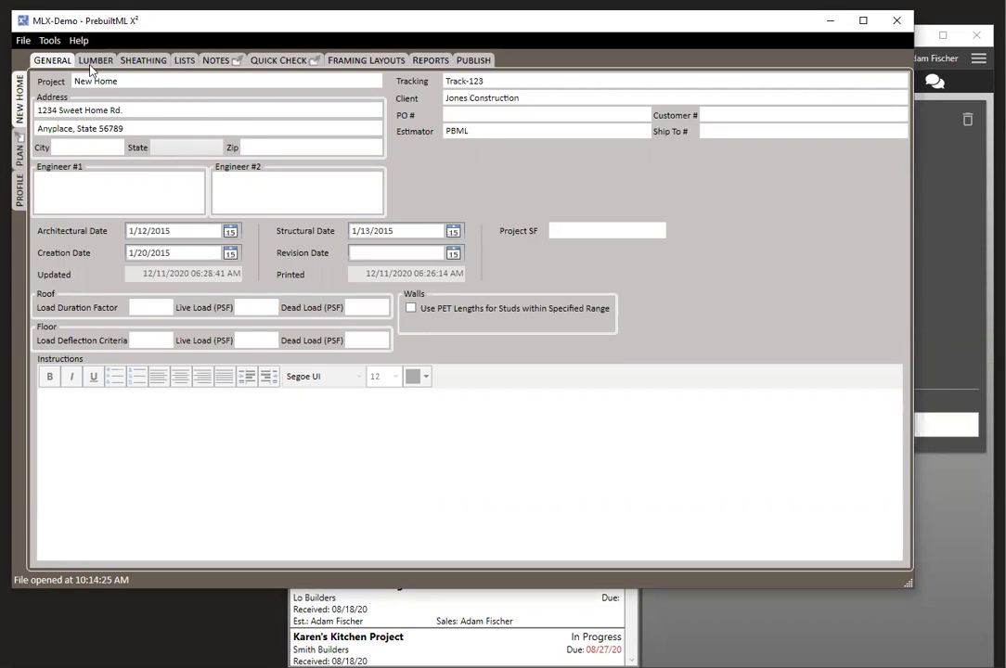
- Link the open project to Hub project Cloud Storage 102, saving the project file and plan images to PrebuiltML Hub Cloud
click(48, 41)
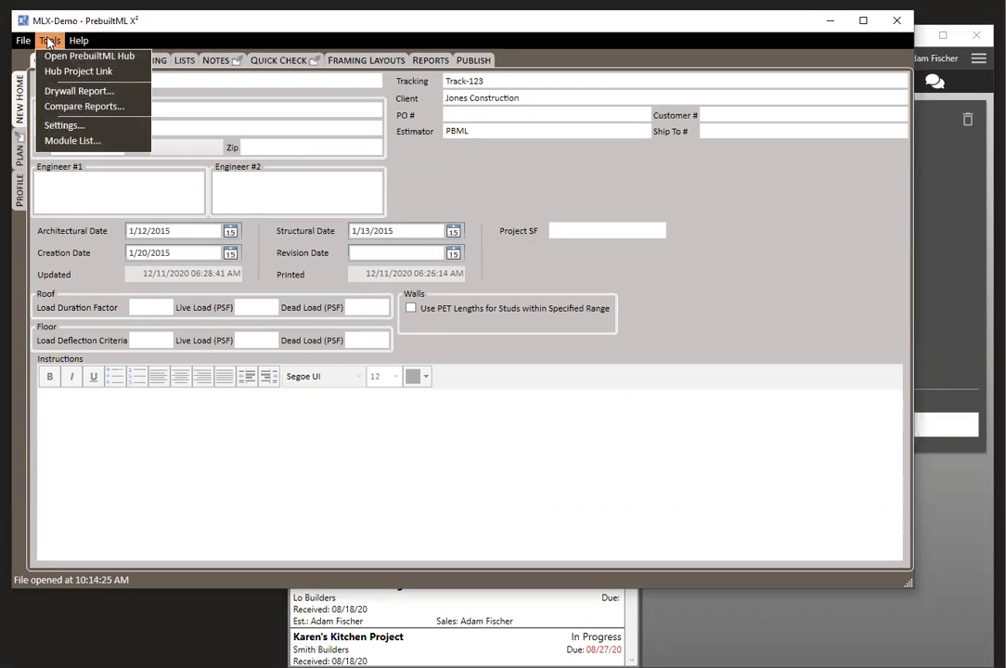
click(127, 73)
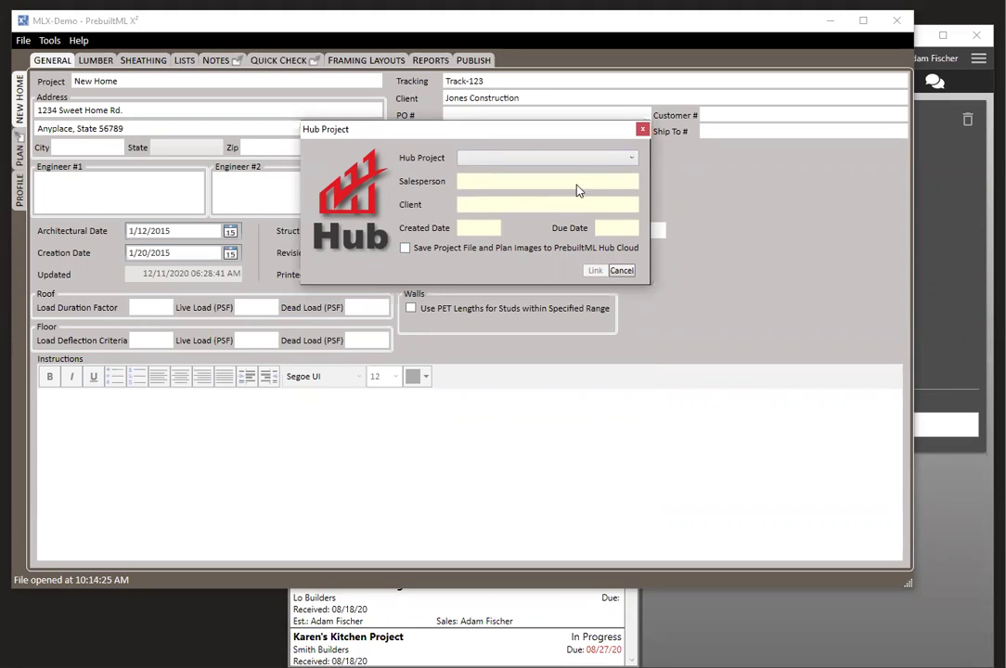
click(611, 159)
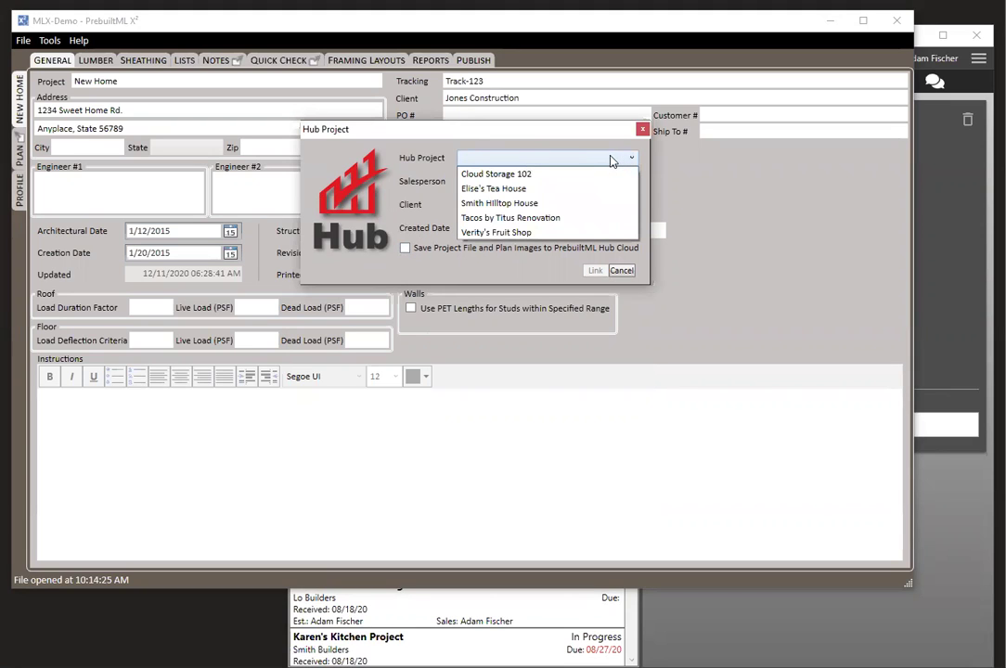
click(546, 176)
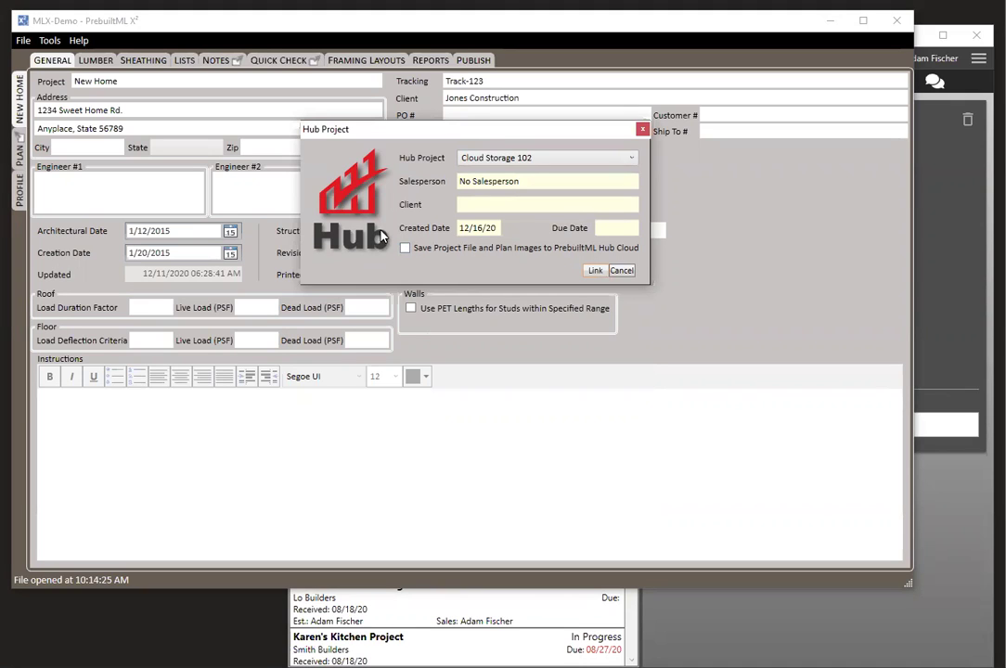
click(406, 249)
click(594, 272)
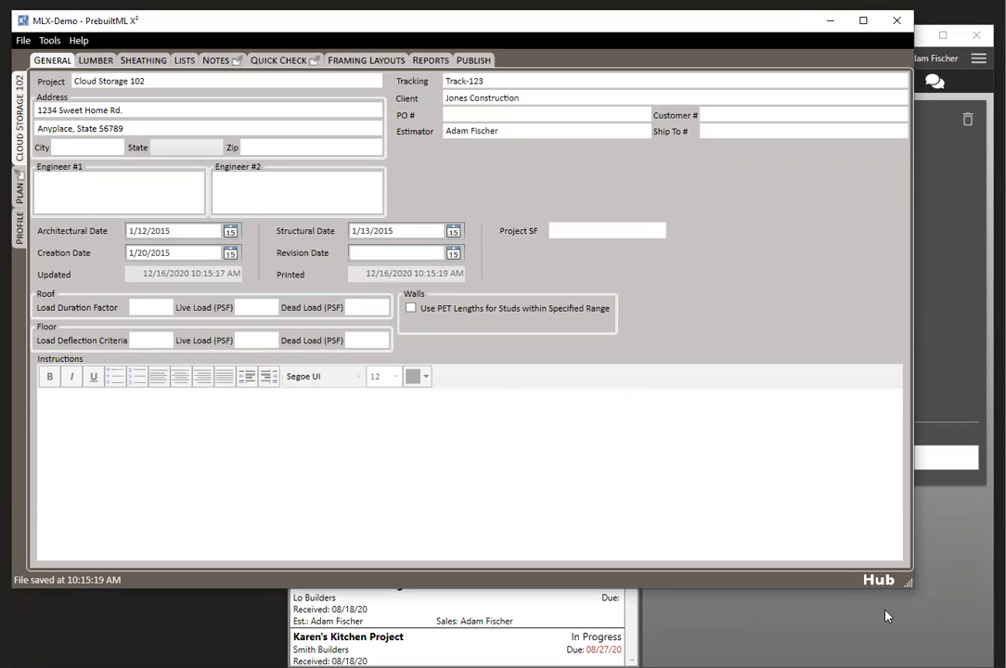
- Review the Hub project link settings of the open MLX-Demo project and close them unchanged
click(50, 39)
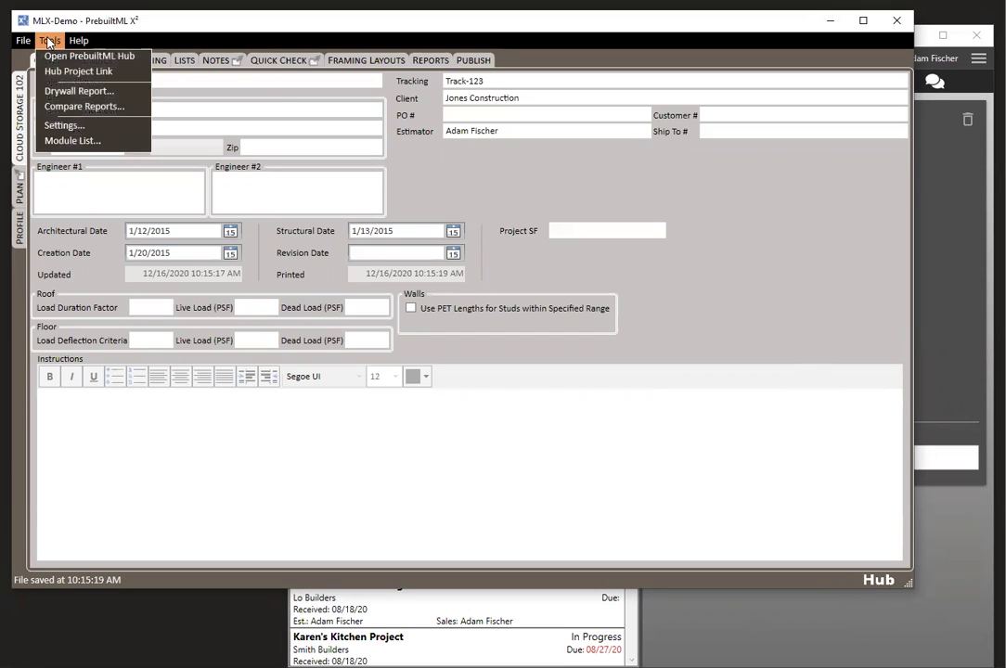
click(98, 70)
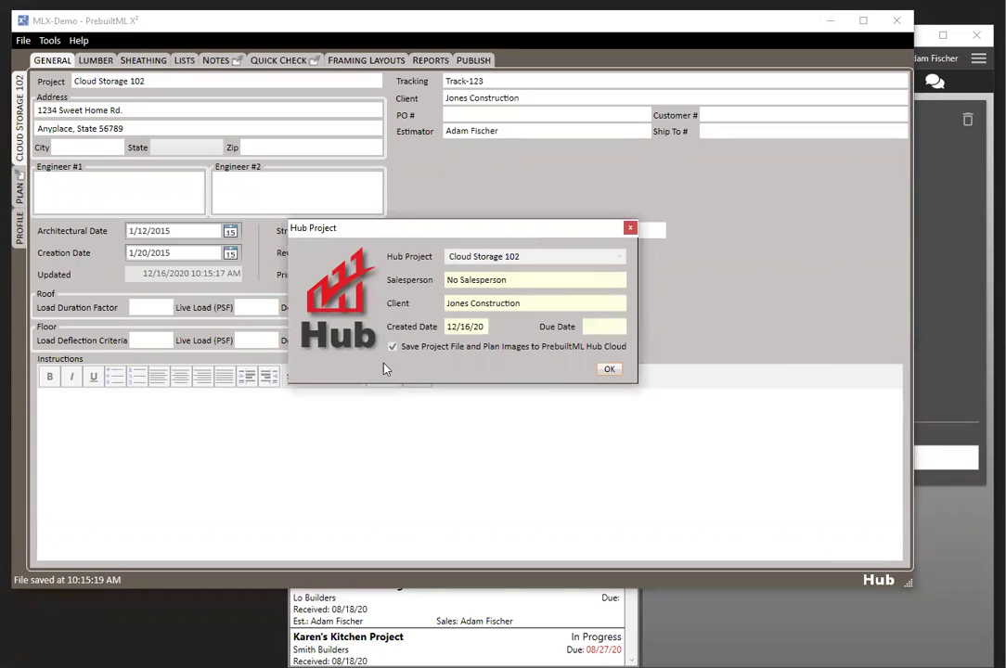
click(628, 230)
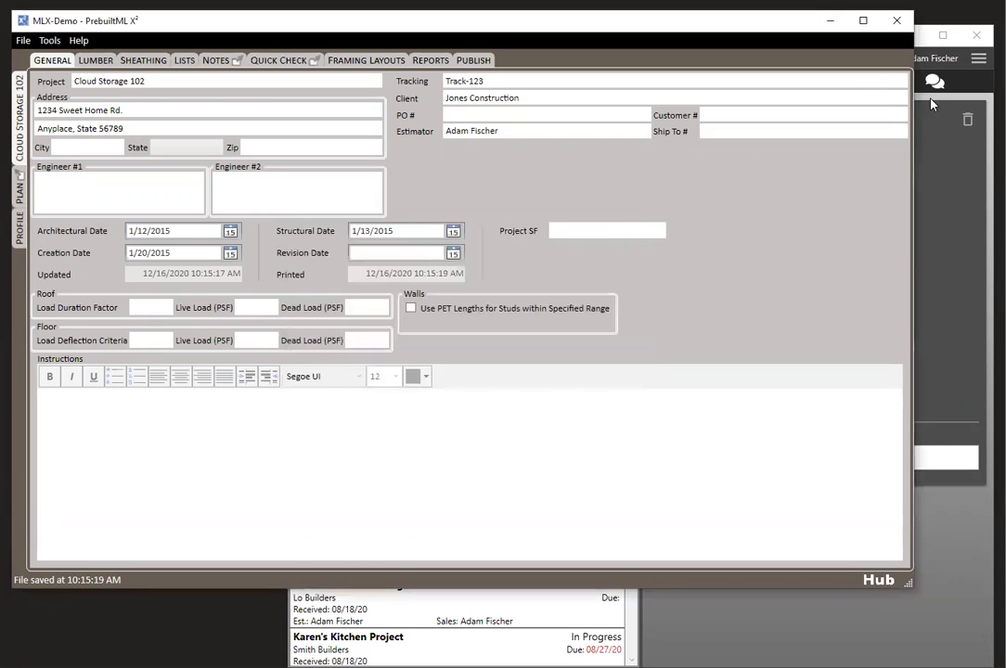
- Switch to PrebuiltML Hub and view the project file stored under Cloud Storage 102
click(949, 140)
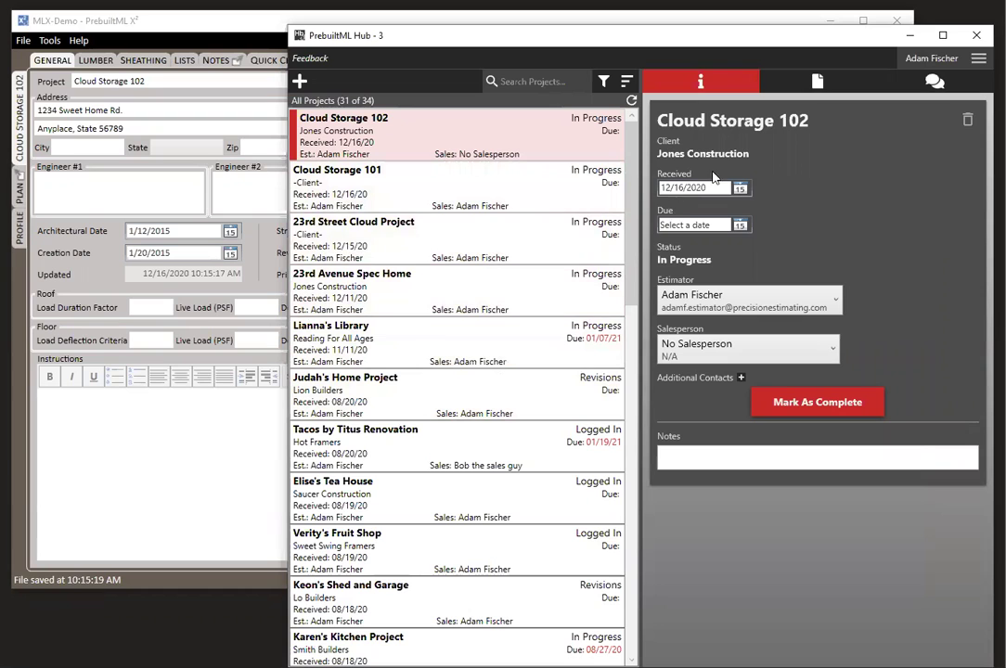
click(817, 81)
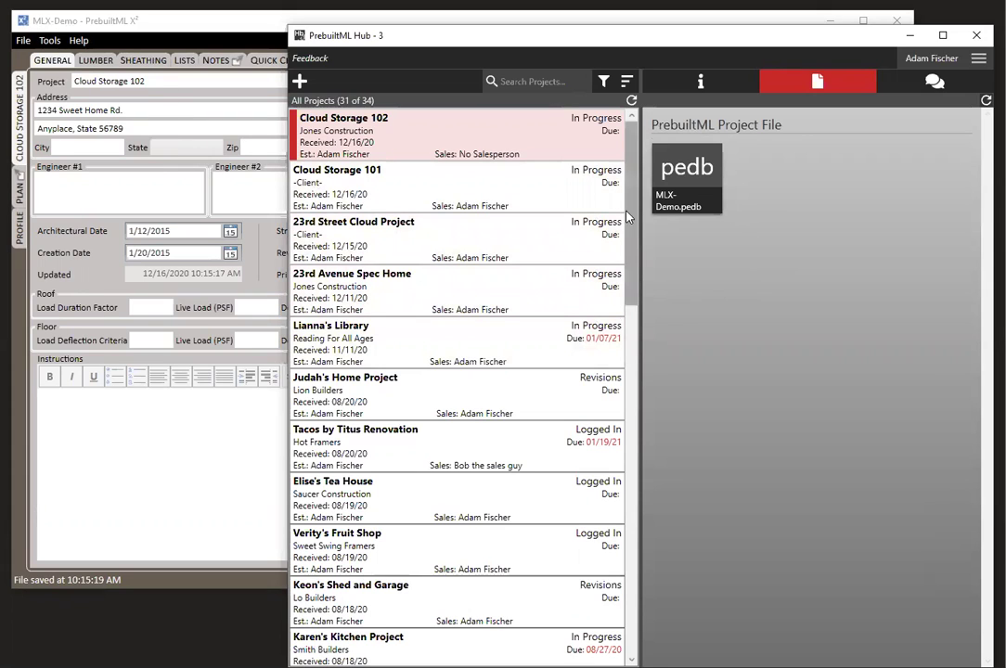
mouse_move(702, 163)
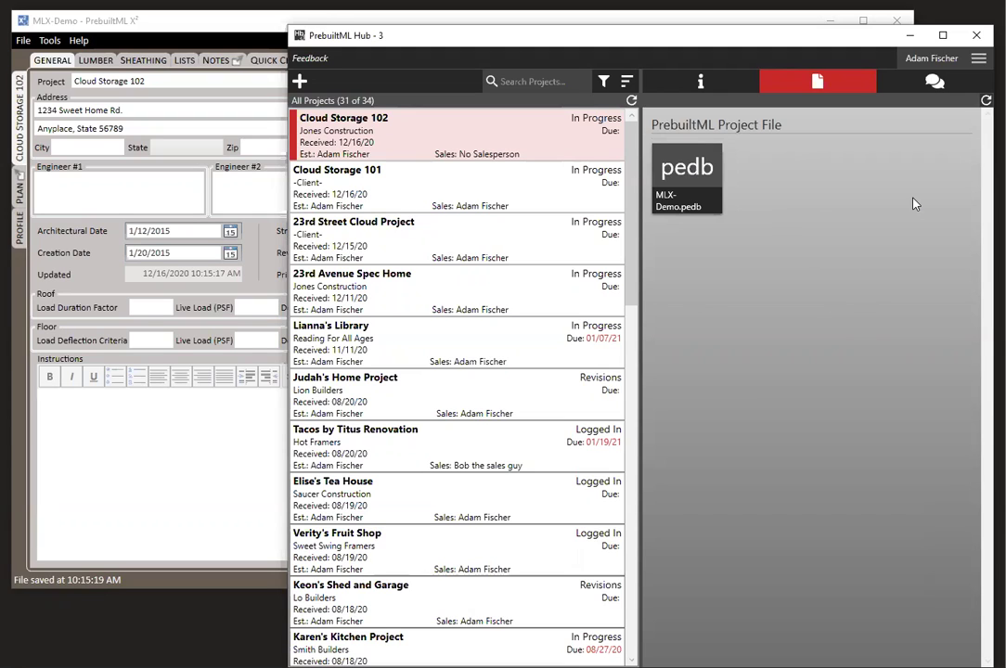
- Look over the personal and team pages of the Hub account, then return to the stored files of Cloud Storage 102
click(980, 60)
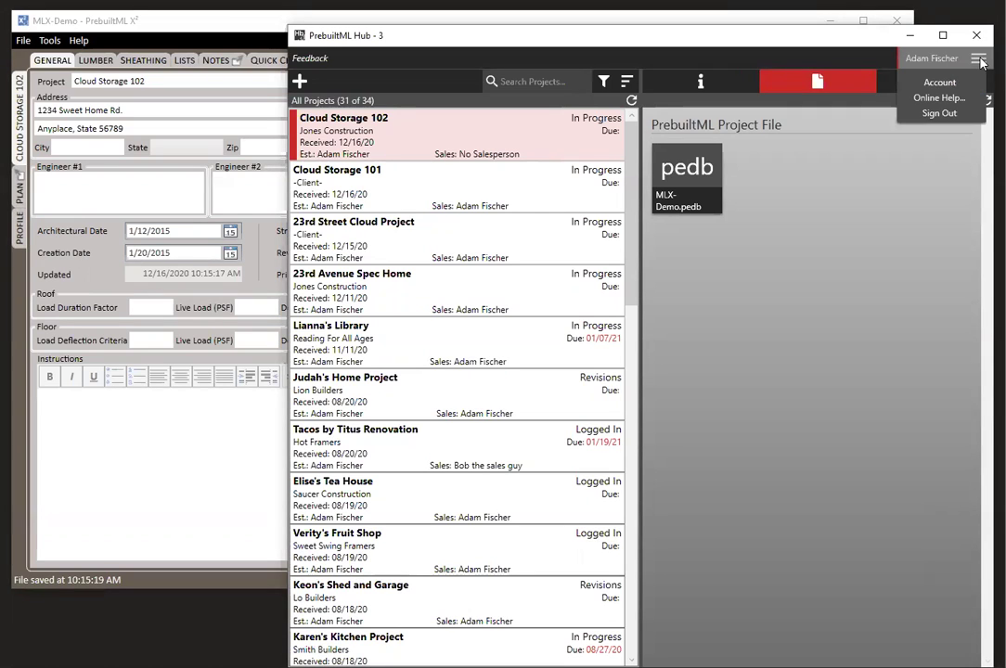
click(939, 83)
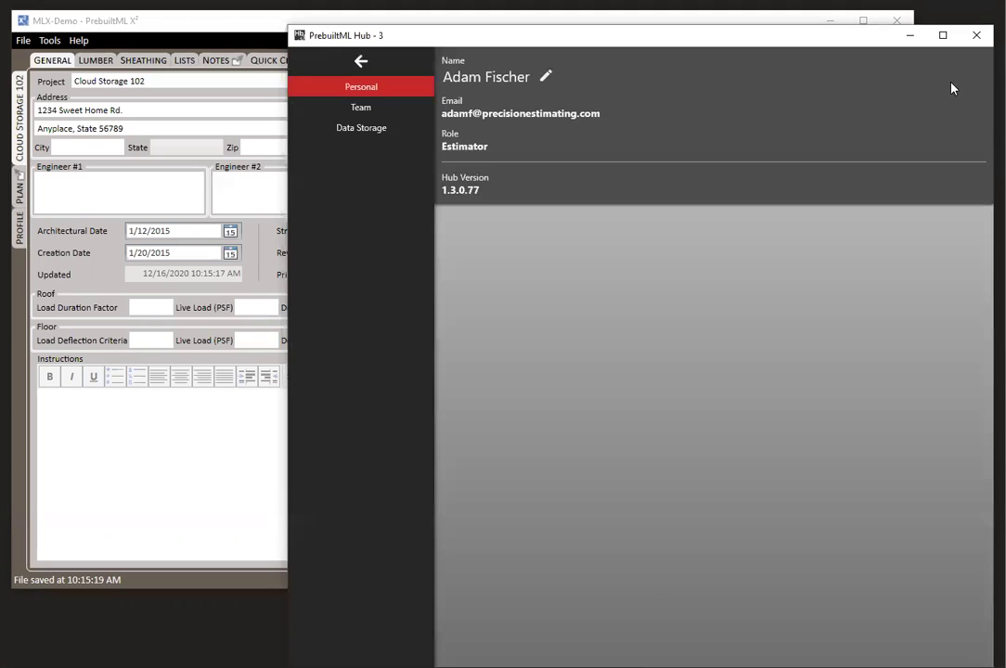
click(371, 109)
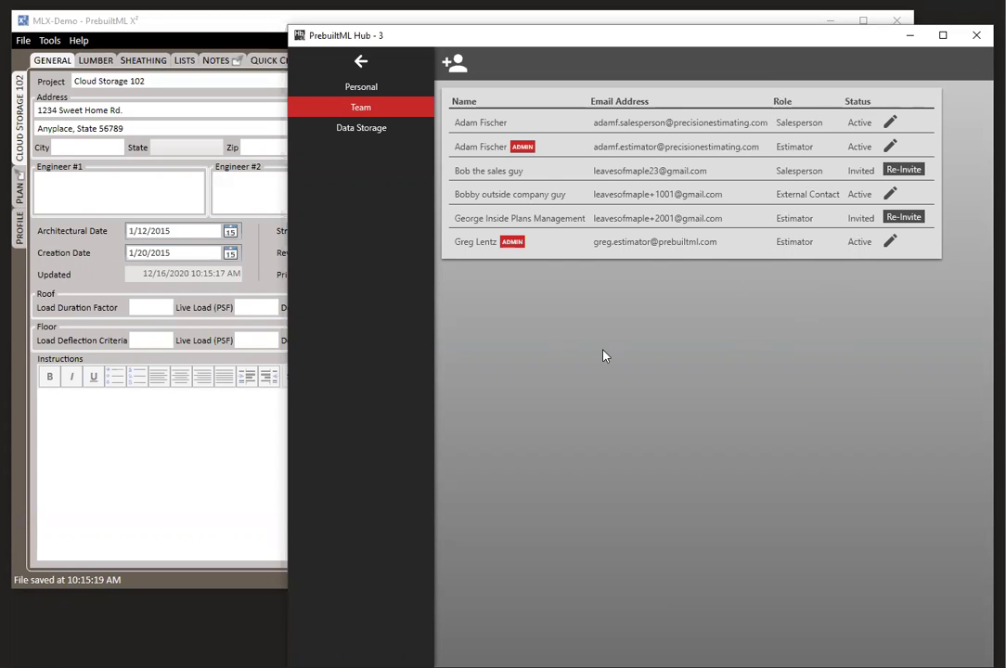
click(361, 62)
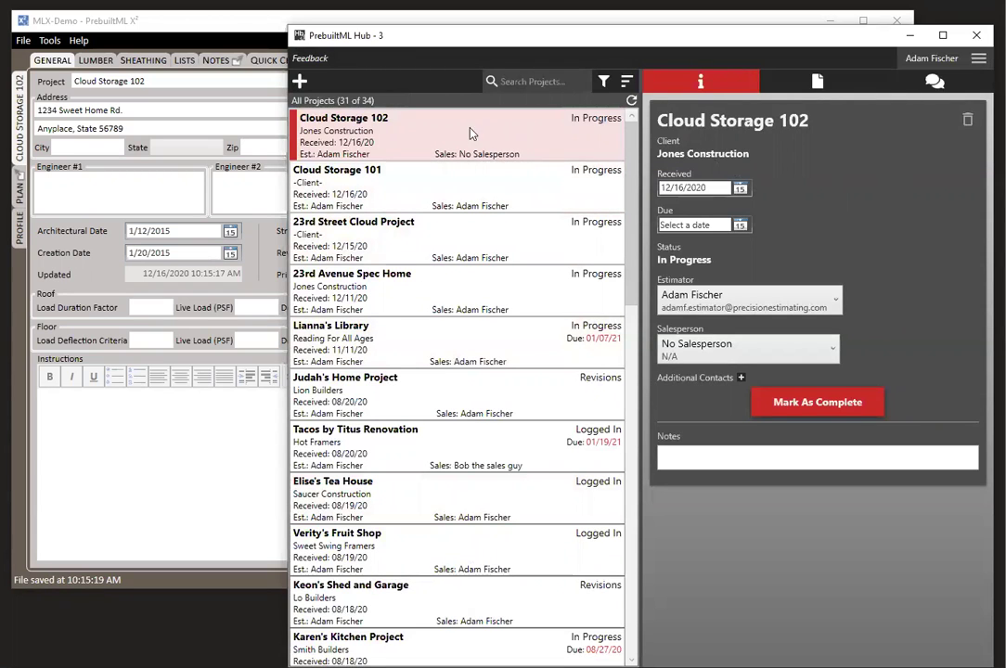
click(835, 90)
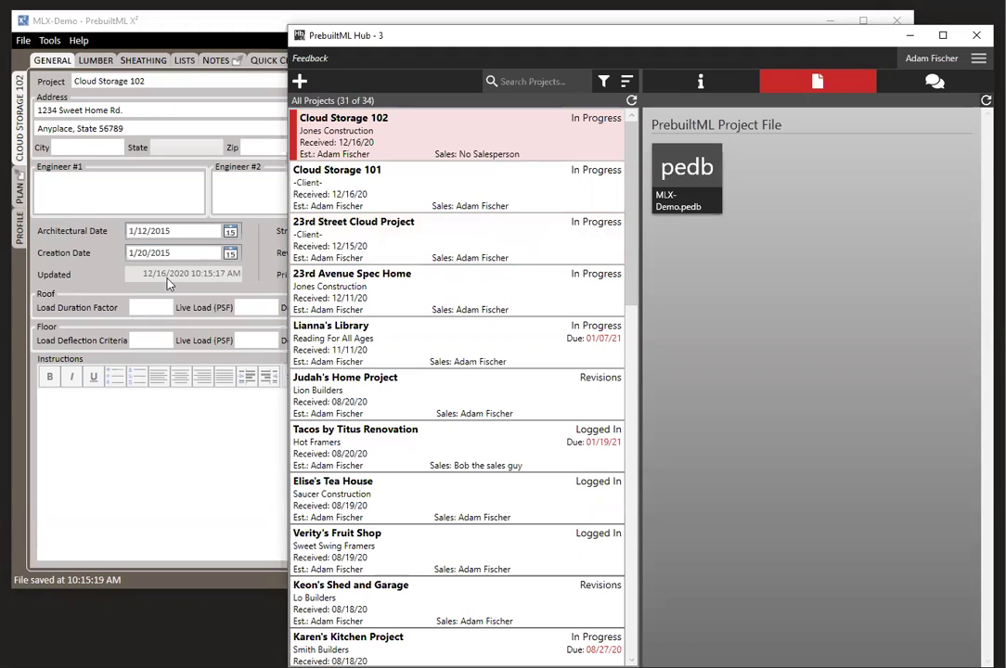
- Look over the Hub feedback form with the Neutral rating selected and close it without sending
click(310, 58)
click(650, 300)
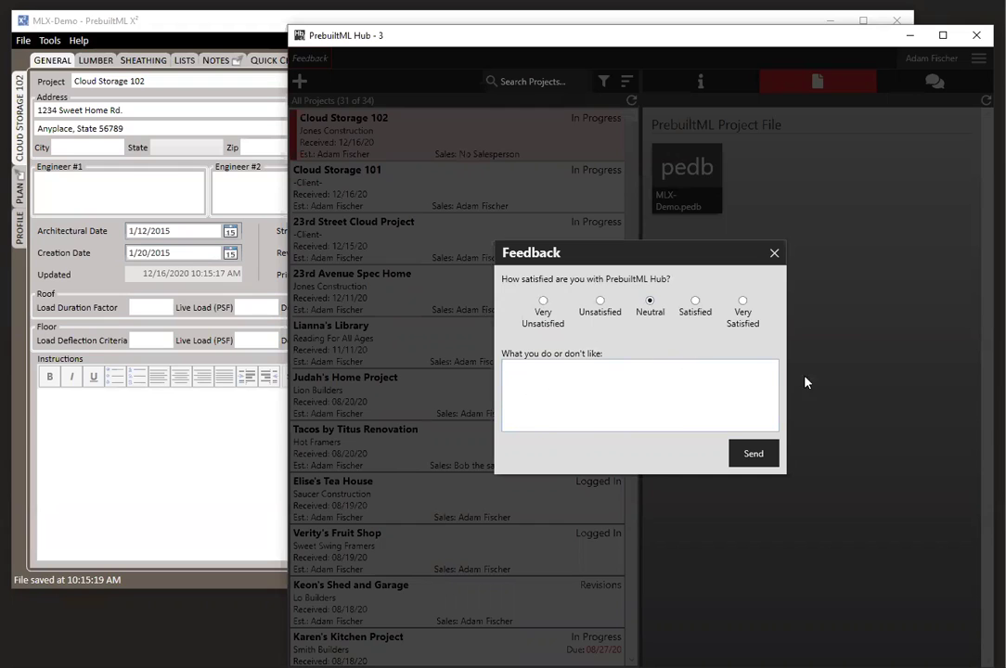
click(773, 254)
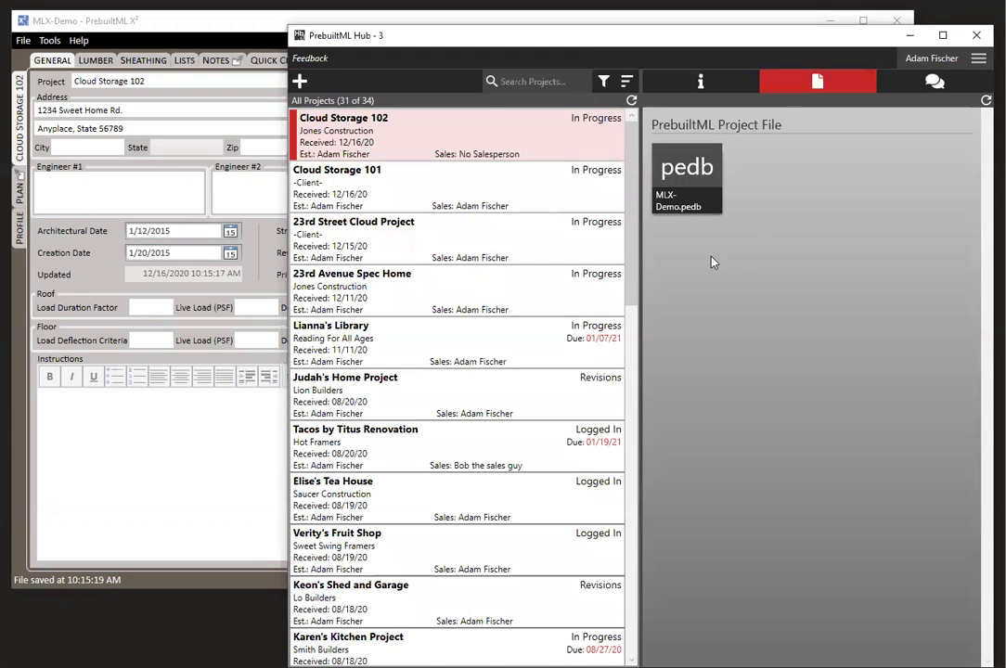